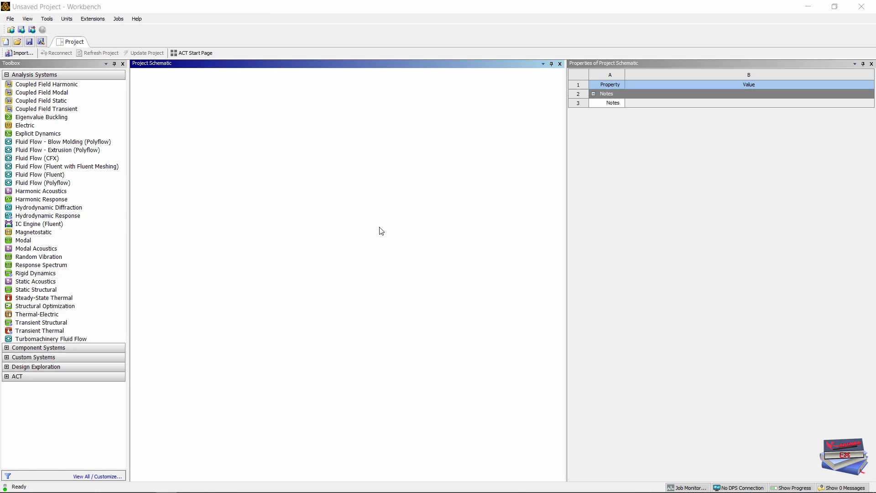
# - Import the geometry file Geom.agdb from the Gear folder into the project, using the Geometry File type filter
pyautogui.click(20, 53)
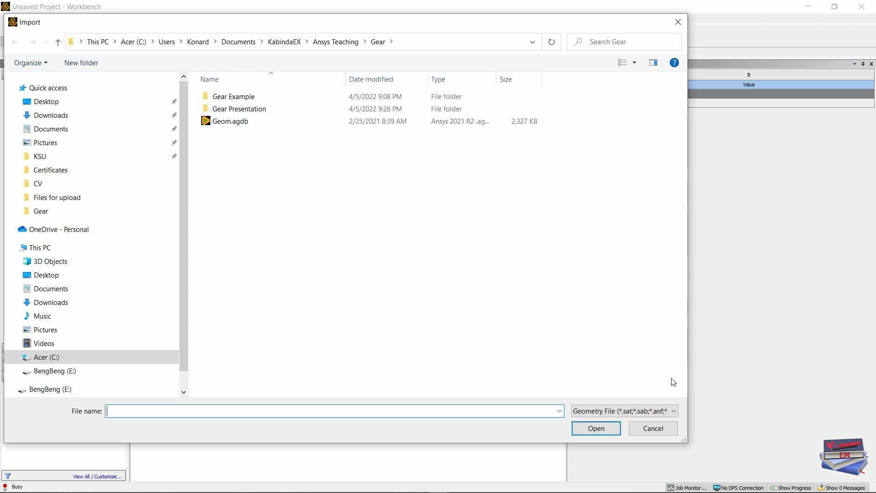
pyautogui.click(678, 413)
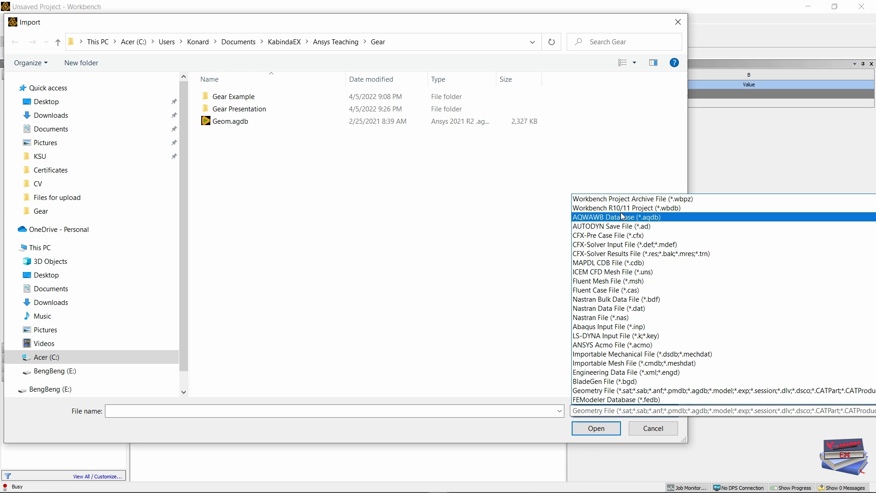
pyautogui.click(603, 393)
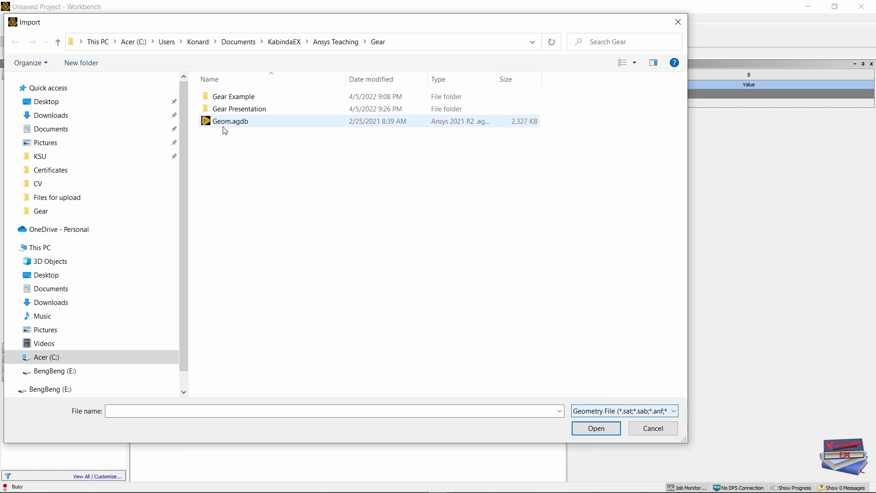
pyautogui.click(222, 126)
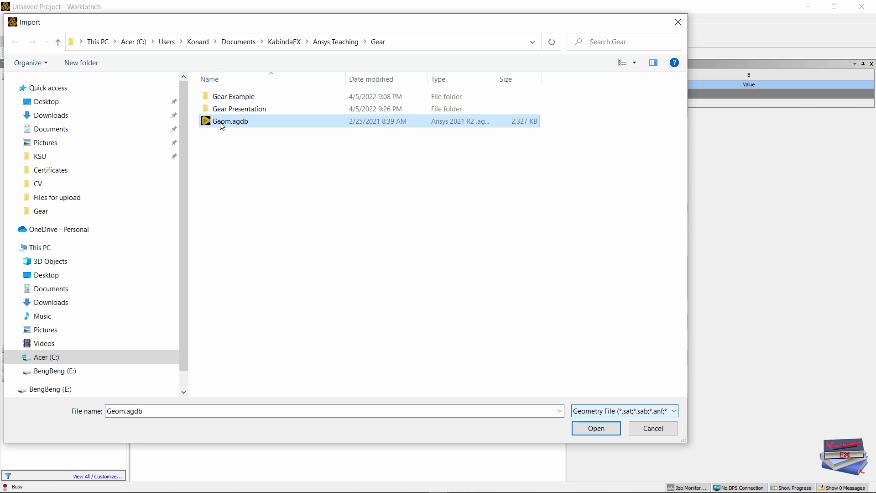
pyautogui.click(594, 429)
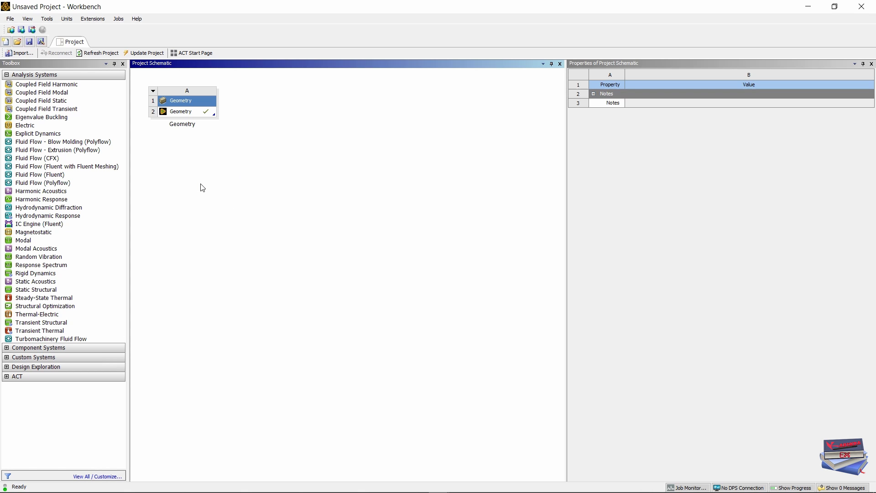
# - Duplicate the imported Geometry system in the project schematic
pyautogui.click(185, 103)
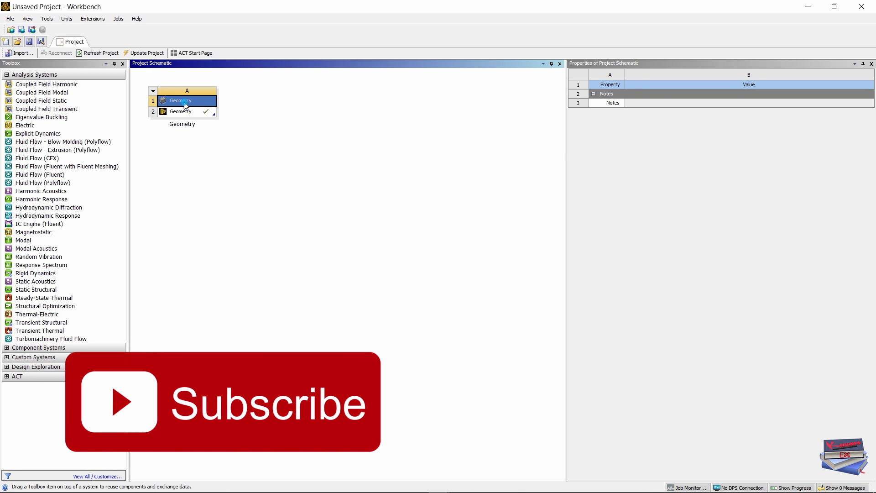
pyautogui.rightClick(185, 103)
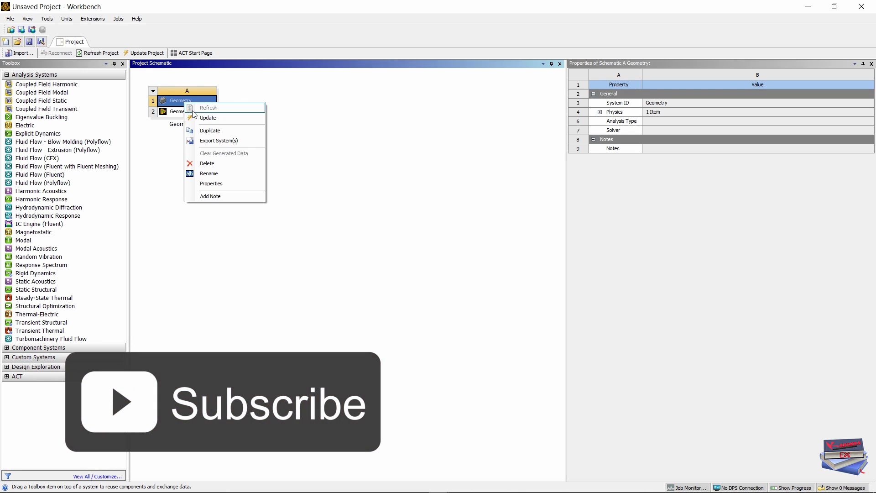
pyautogui.click(210, 132)
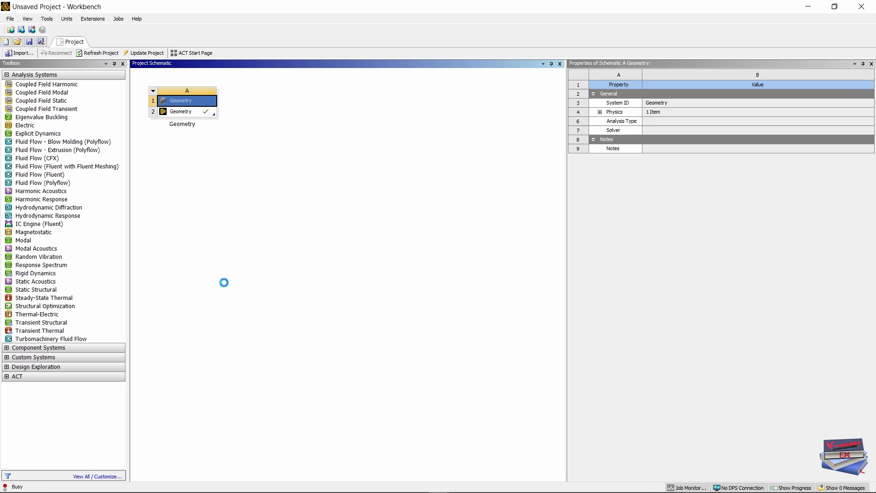
pyautogui.click(179, 148)
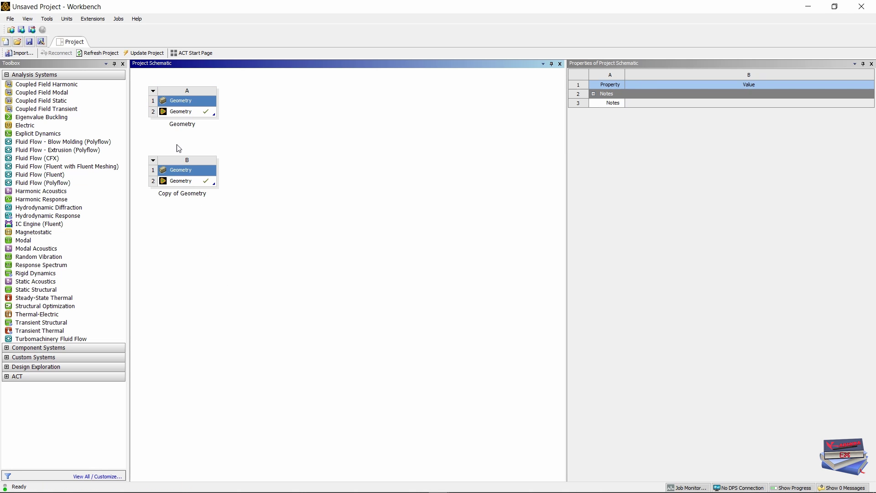
# - Rename the original Geometry system A as "3D Gear"
pyautogui.click(181, 126)
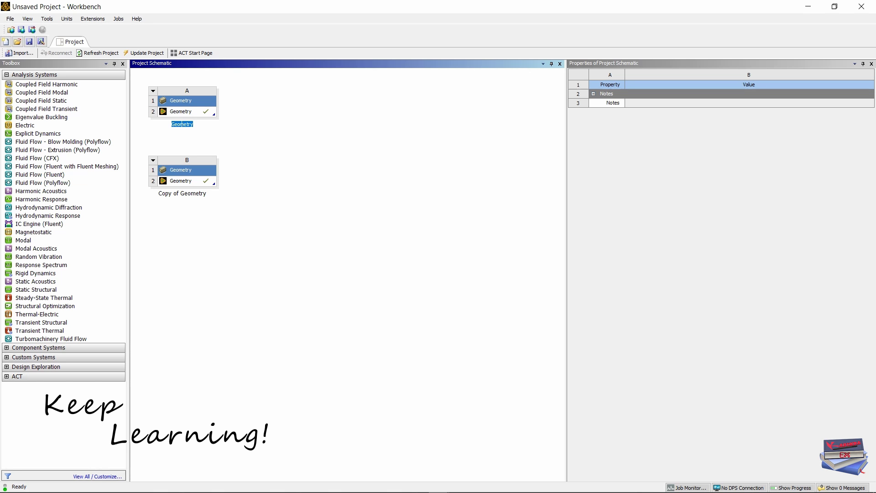
pyautogui.press('capslock')
pyautogui.write('3D G')
pyautogui.press('capslock')
pyautogui.write('ear')
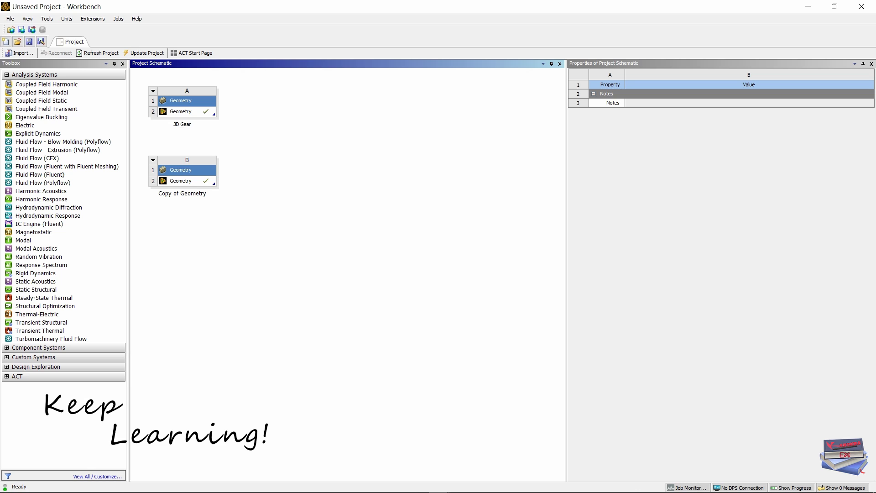
pyautogui.press('Return')
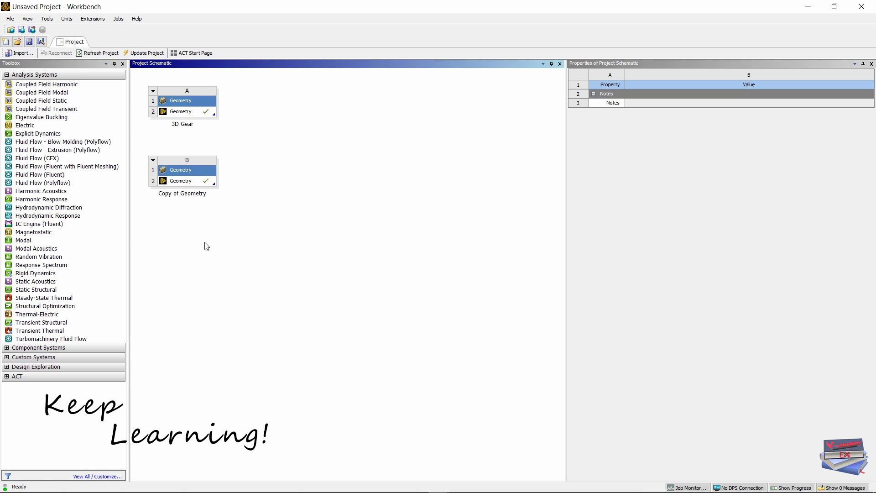
# - Rename the duplicated geometry system B as "2D Gear"
pyautogui.doubleClick(175, 193)
pyautogui.press('capslock')
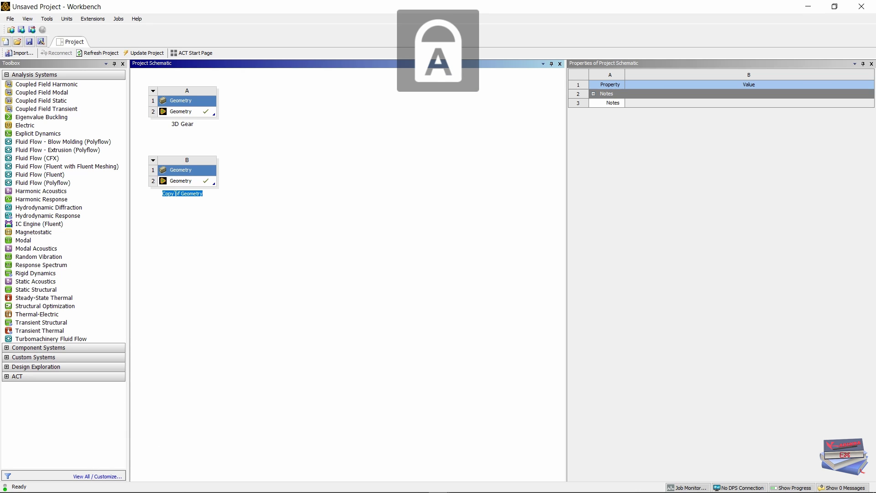
pyautogui.write('2D')
pyautogui.press('capslock')
pyautogui.write('Gear')
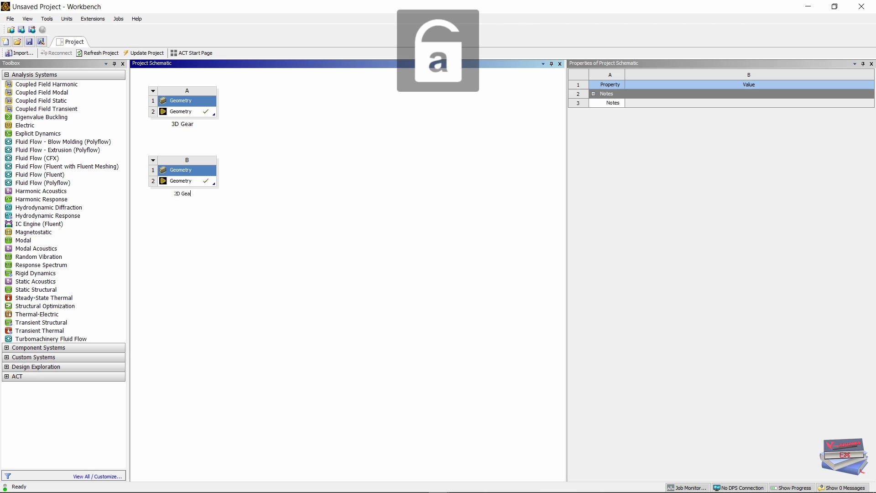
pyautogui.click(239, 223)
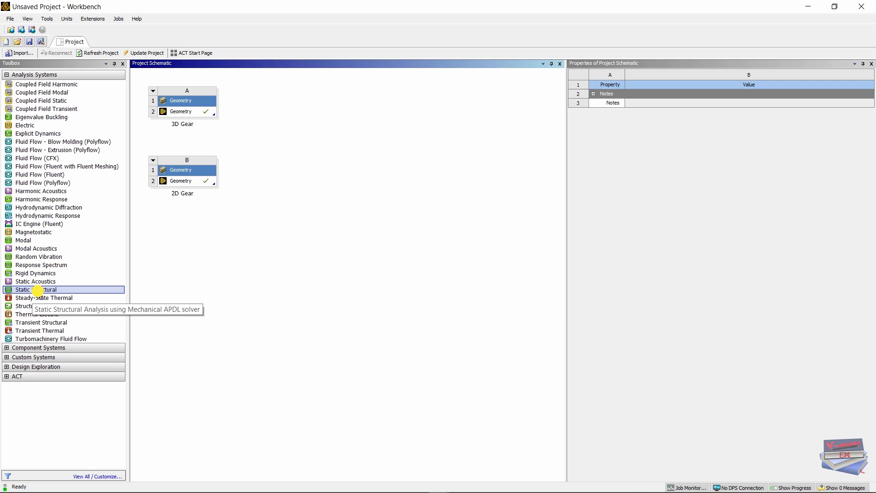
# - Add a Static Structural system beside the 2D Gear system and link the 2D Gear geometry to its Geometry cell
pyautogui.moveTo(36, 291); pyautogui.dragTo(276, 182)
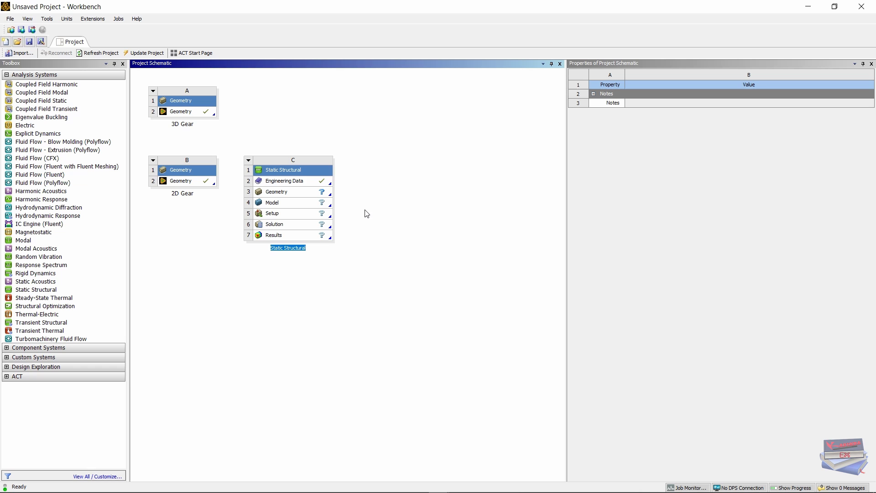
pyautogui.moveTo(210, 182); pyautogui.dragTo(270, 191)
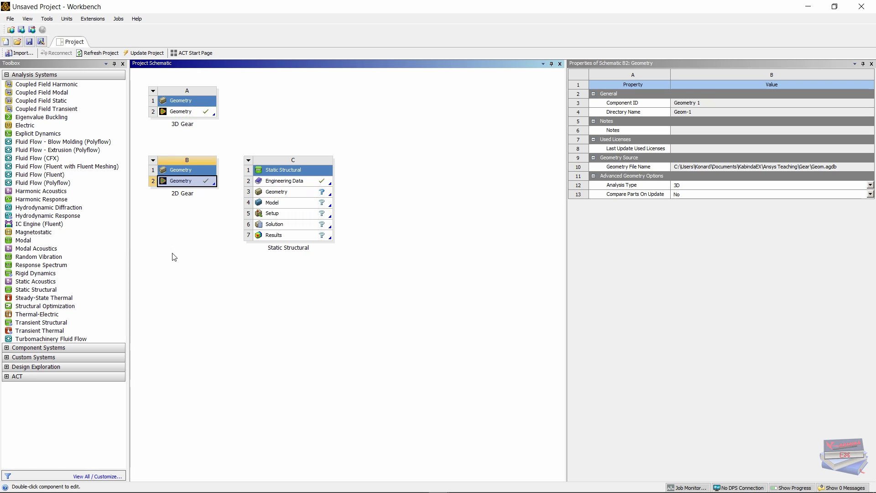
# - Rename the Static Structural system as "2D Gear Simulation"
pyautogui.click(284, 250)
pyautogui.doubleClick(283, 249)
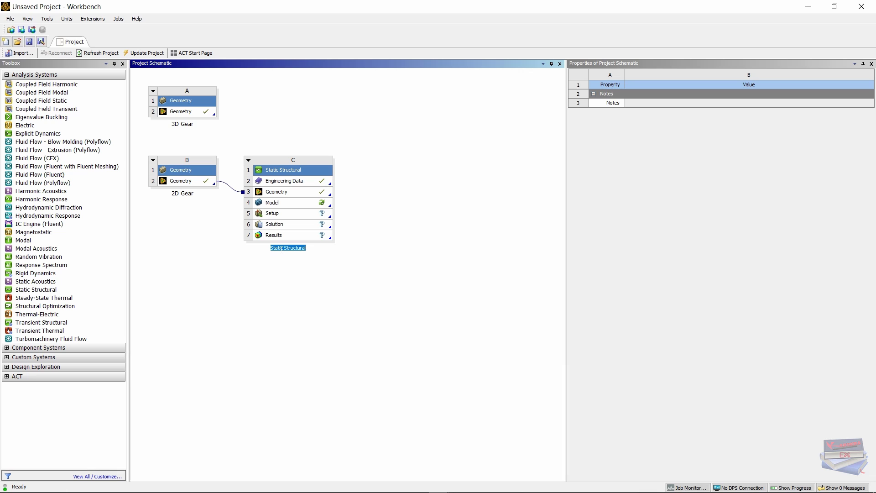
pyautogui.press('capslock')
pyautogui.write('2D GEE')
pyautogui.press('BackSpace')
pyautogui.press('BackSpace')
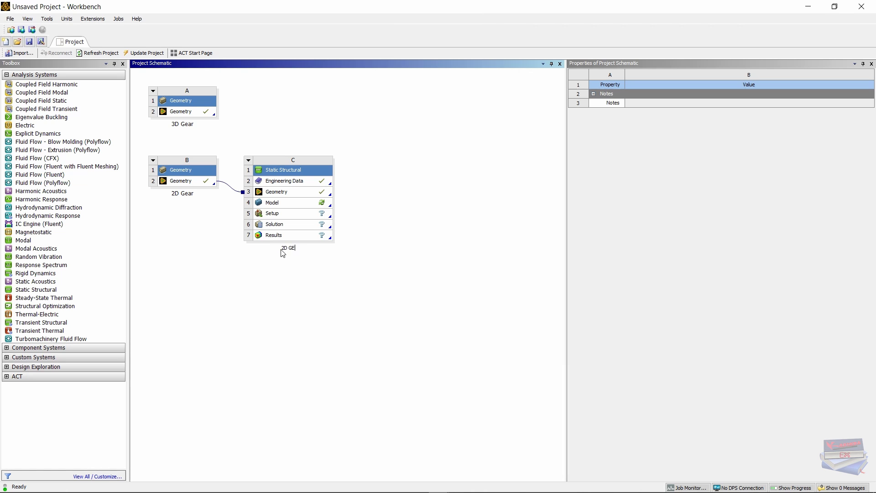
pyautogui.press('capslock')
pyautogui.write('ear')
pyautogui.press('capslock')
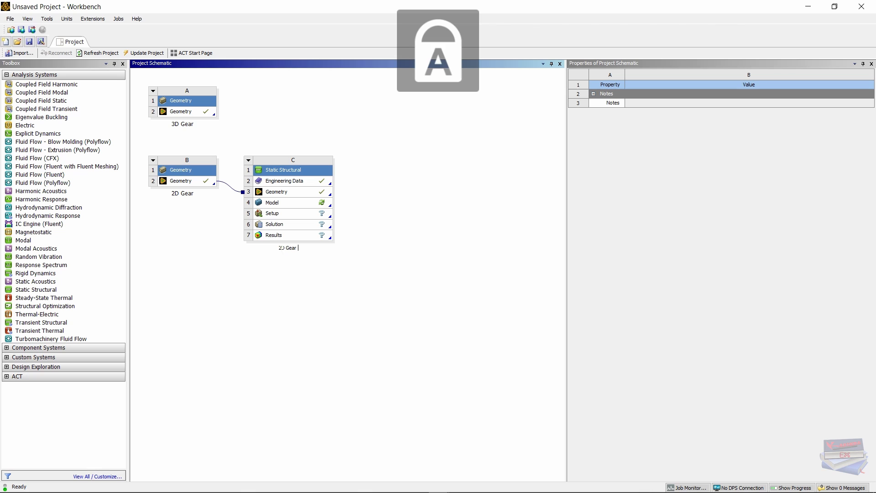
pyautogui.write('S')
pyautogui.press('capslock')
pyautogui.write('l')
pyautogui.write('mulation')
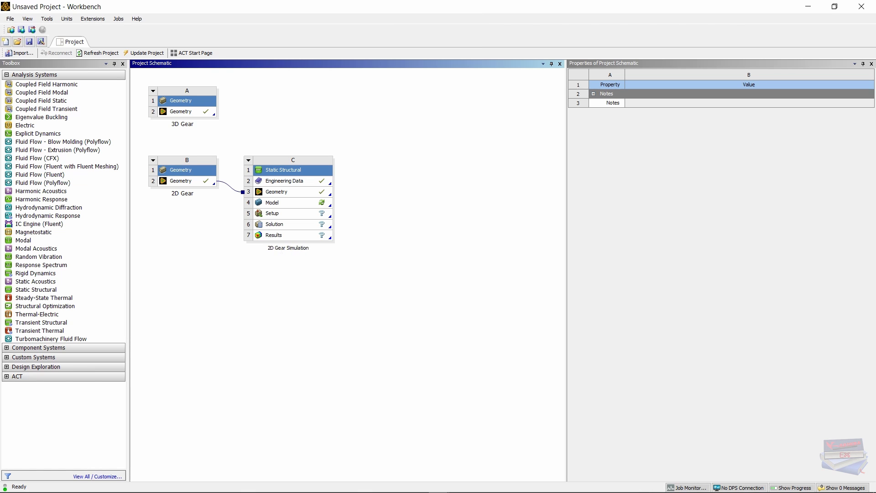
pyautogui.click(312, 291)
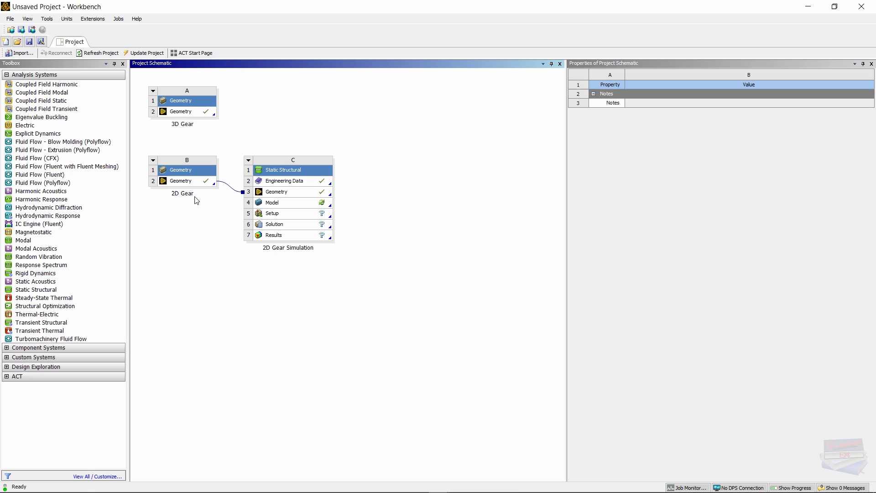
# - Open the 2D Gear geometry in DesignModeler and delete its Extrude1 feature
pyautogui.doubleClick(175, 182)
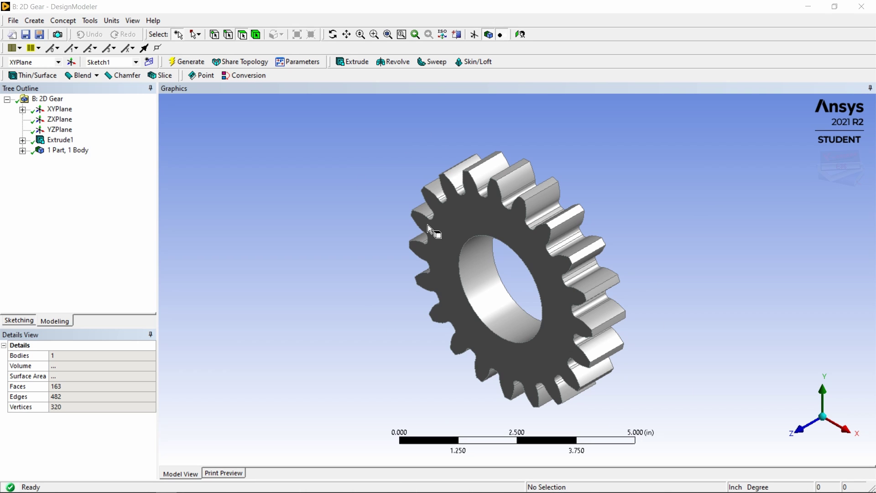
pyautogui.rightClick(60, 140)
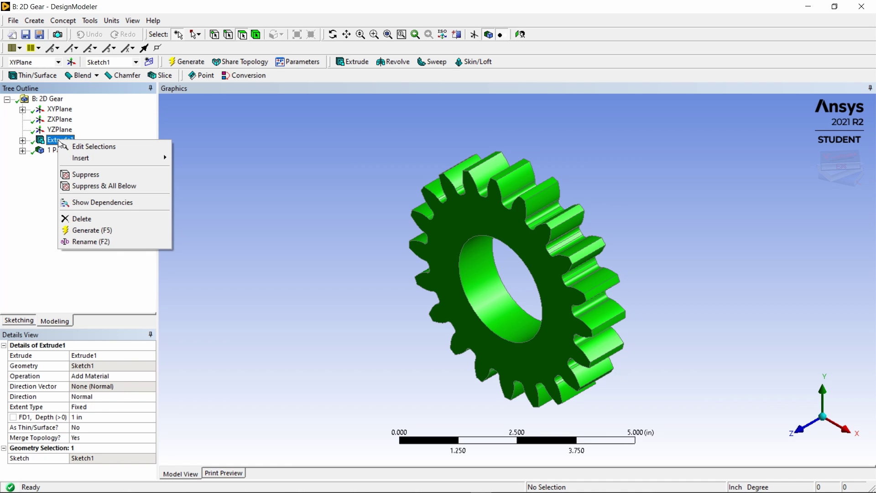
pyautogui.click(75, 218)
pyautogui.click(392, 293)
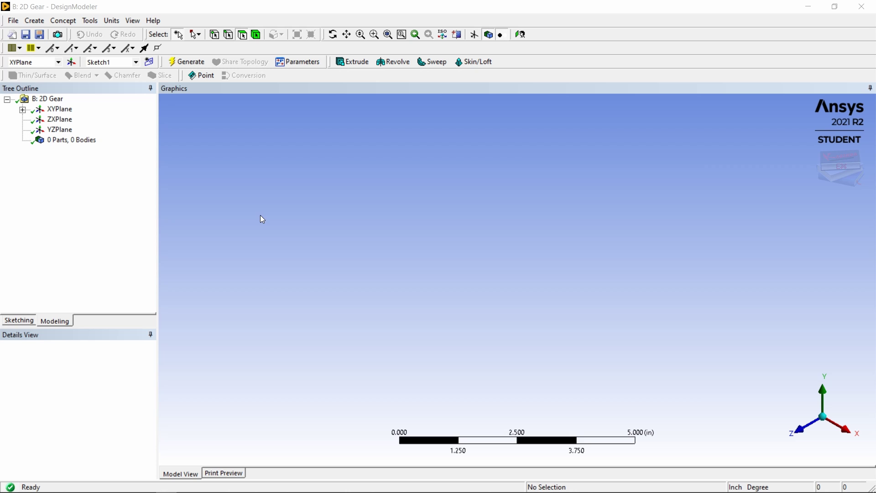
# - Generate a surface from Sketch1 on the XYPlane with Surfaces From Sketches, using the Add Material operation
pyautogui.click(136, 63)
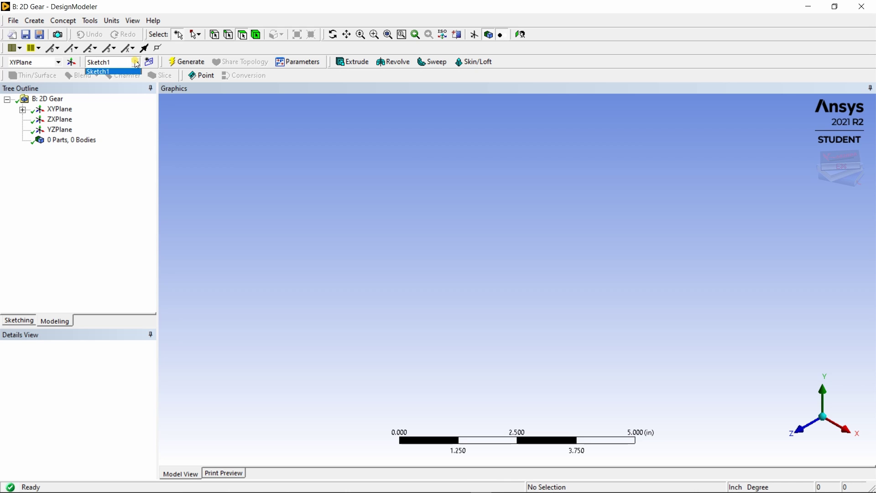
pyautogui.click(111, 71)
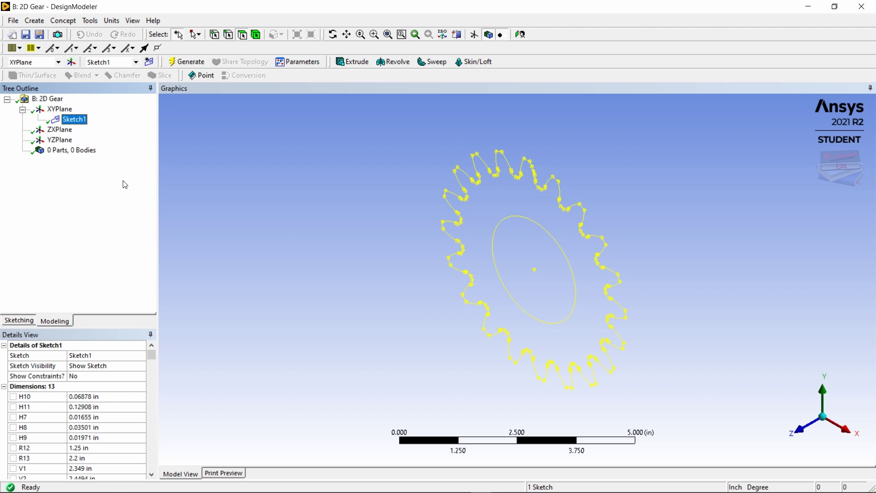
pyautogui.click(64, 21)
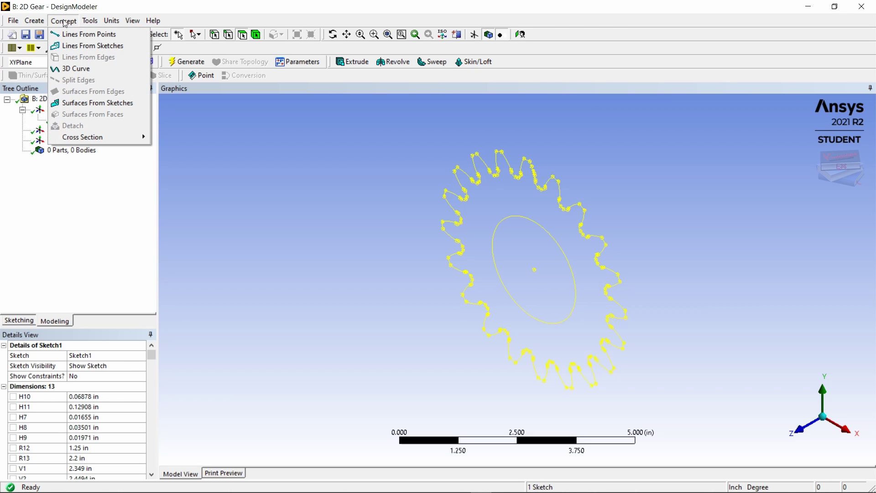
pyautogui.click(93, 103)
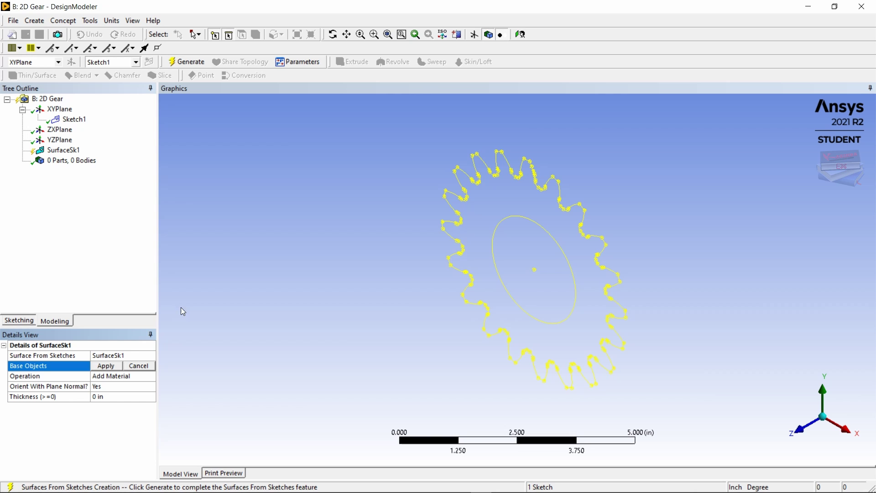
pyautogui.click(108, 366)
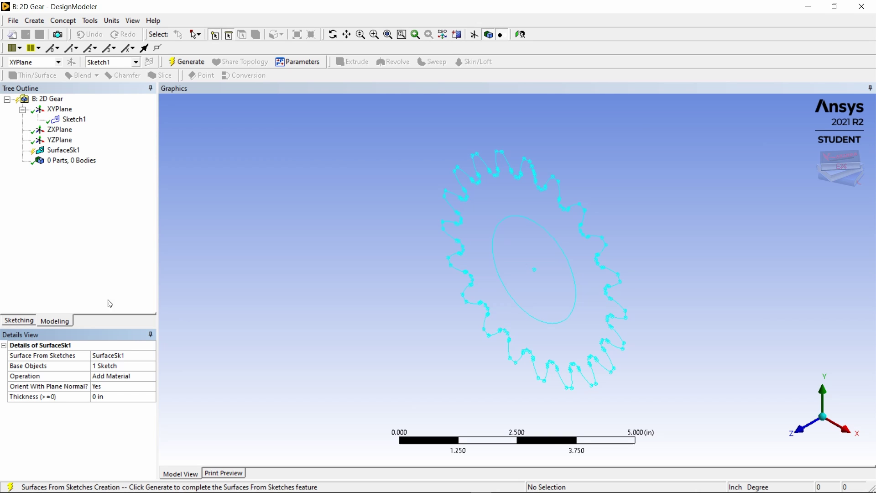
pyautogui.click(186, 63)
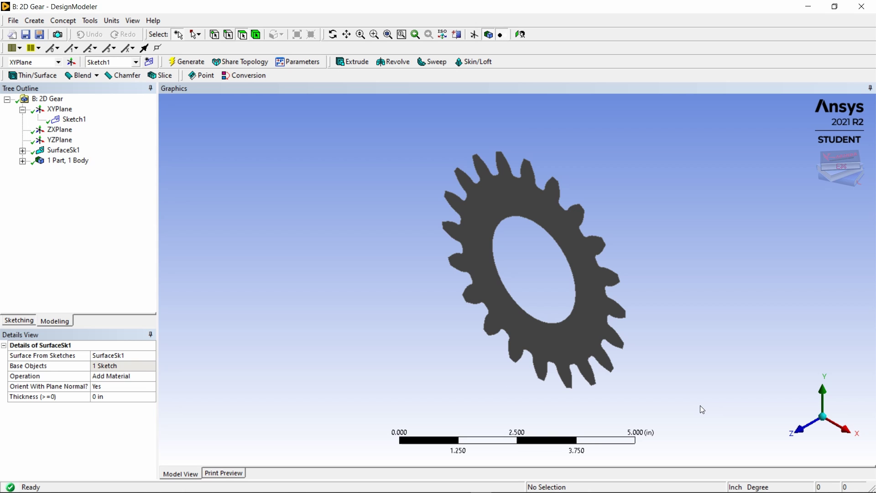
# - Create a Translate body transformation with the gear surface as its body
pyautogui.click(801, 431)
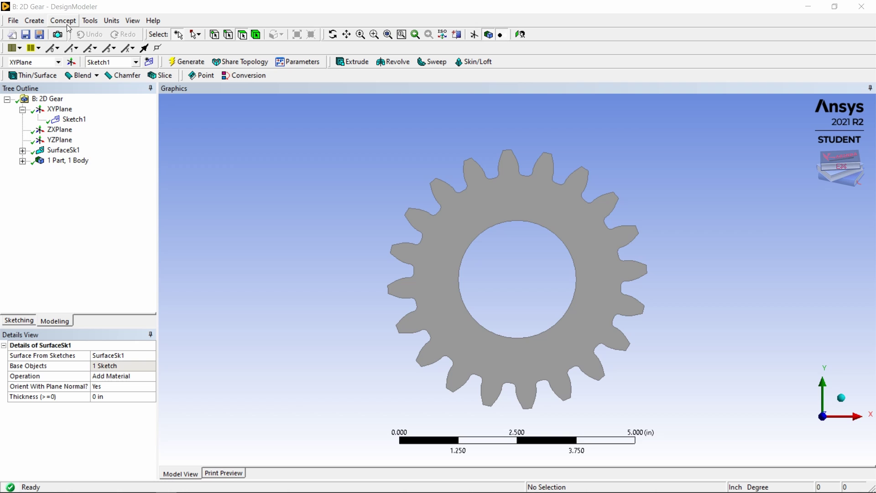
pyautogui.click(41, 22)
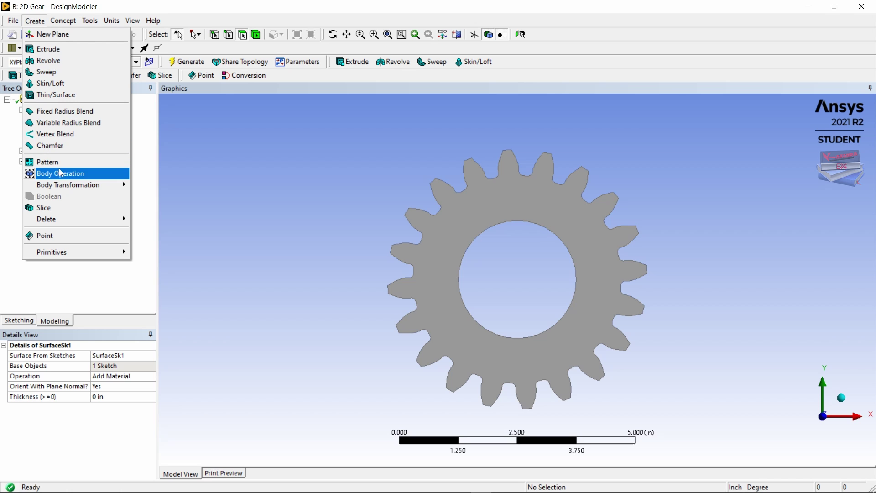
pyautogui.moveTo(62, 188)
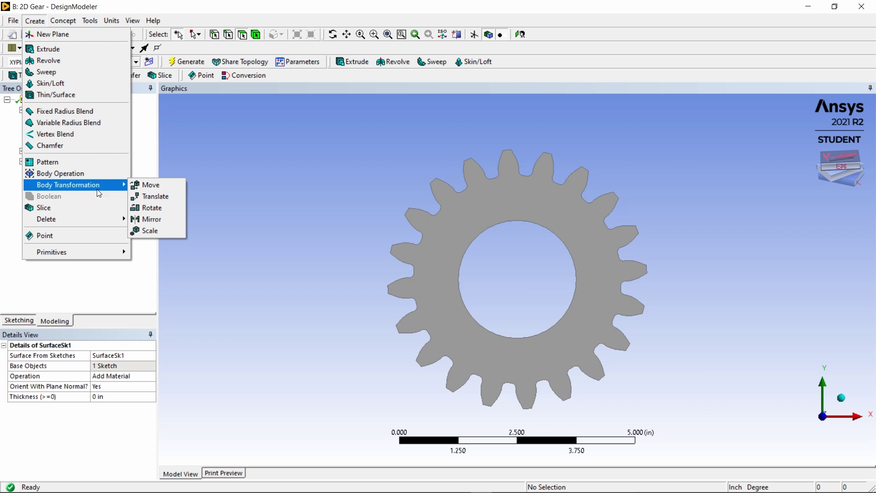
pyautogui.click(158, 202)
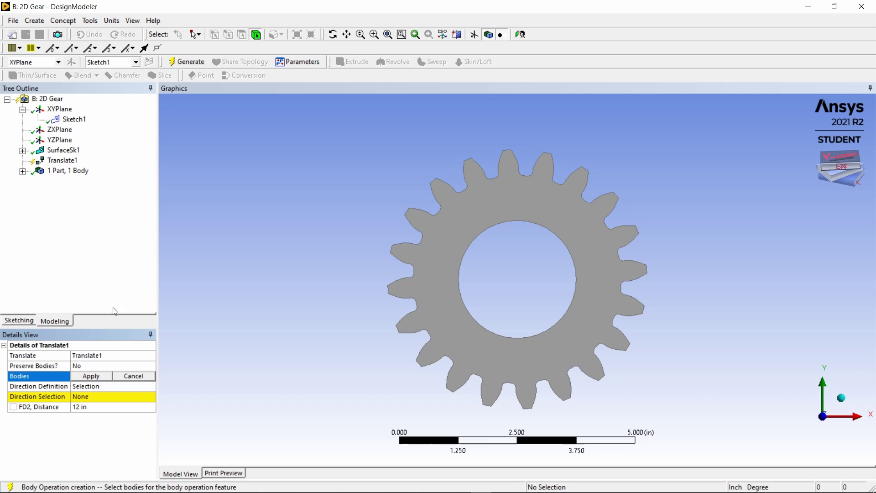
pyautogui.click(425, 274)
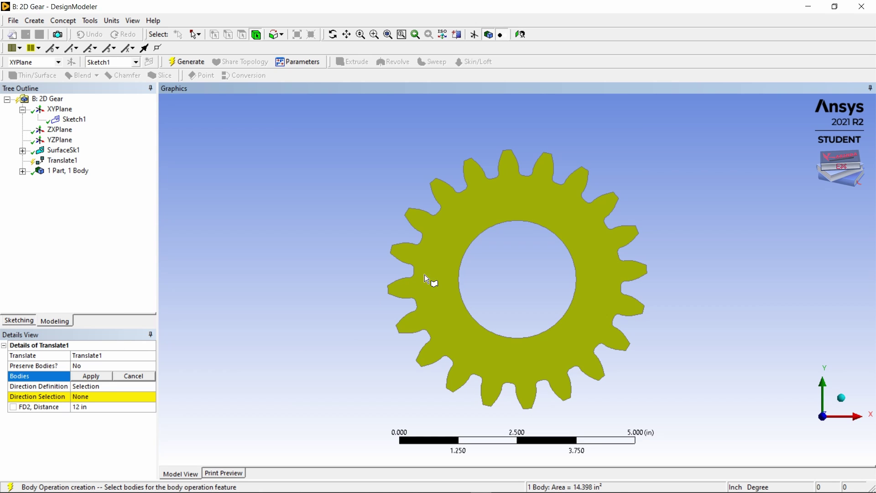
pyautogui.click(100, 379)
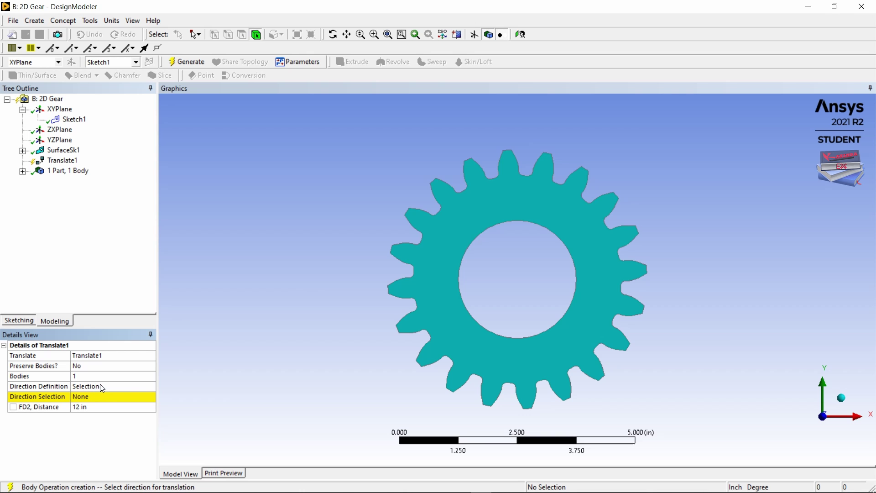
# - Define the translation direction by Coordinates and set the Y offset to 5.01 in
pyautogui.click(102, 388)
pyautogui.click(151, 386)
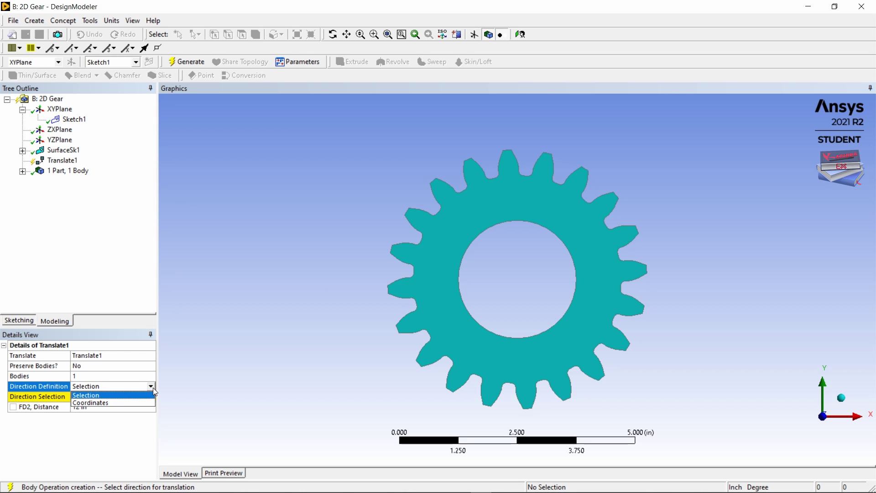
pyautogui.click(120, 403)
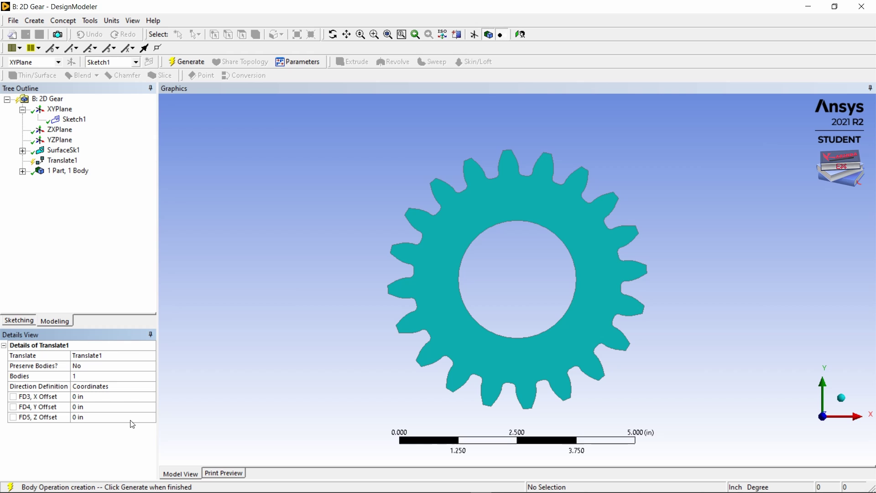
pyautogui.click(93, 408)
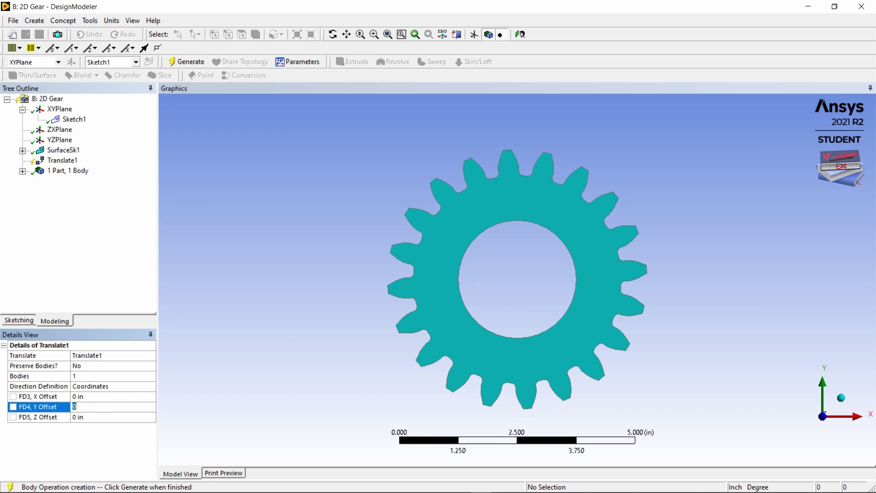
pyautogui.write('5.01')
pyautogui.press('Return')
# - Set Preserve Bodies to Yes for the translation and generate the second gear
pyautogui.click(108, 367)
pyautogui.click(150, 366)
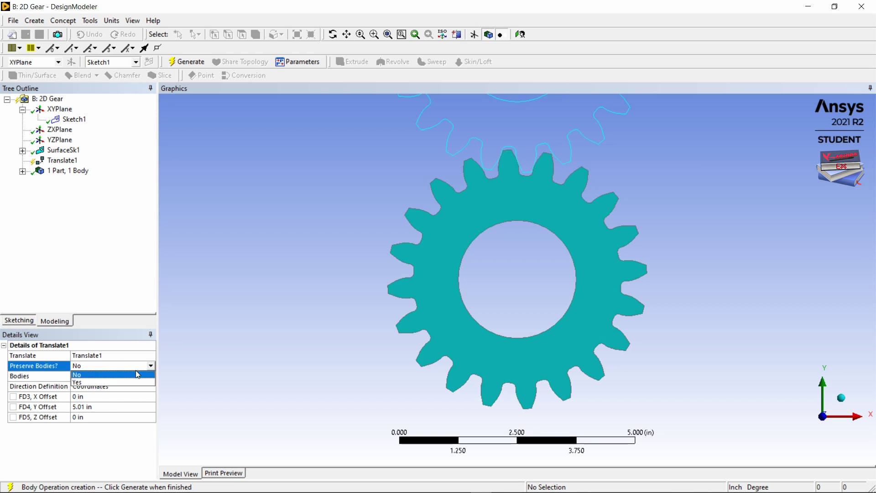
pyautogui.click(116, 382)
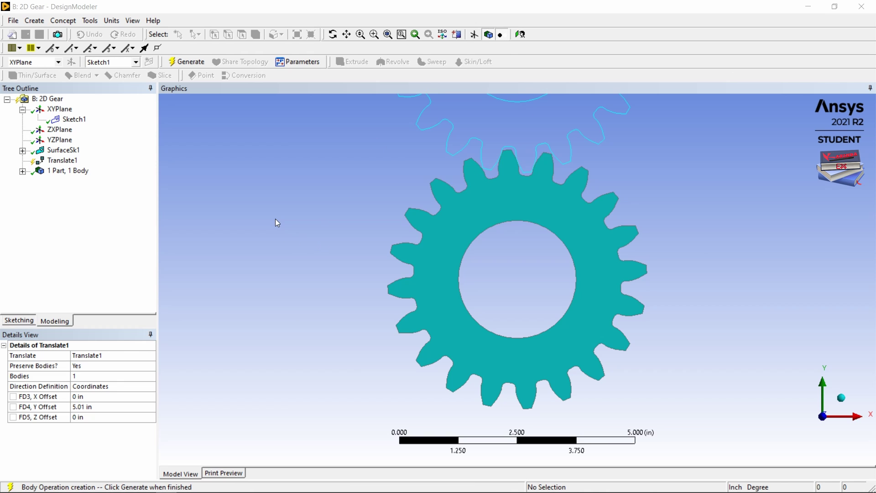
pyautogui.click(185, 62)
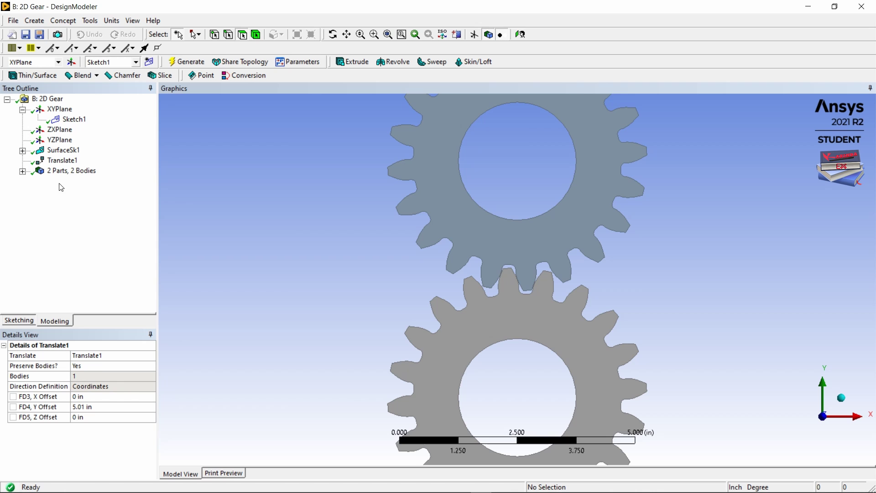
# - Rename the surface body of the original gear as "Lower Gear"
pyautogui.click(22, 172)
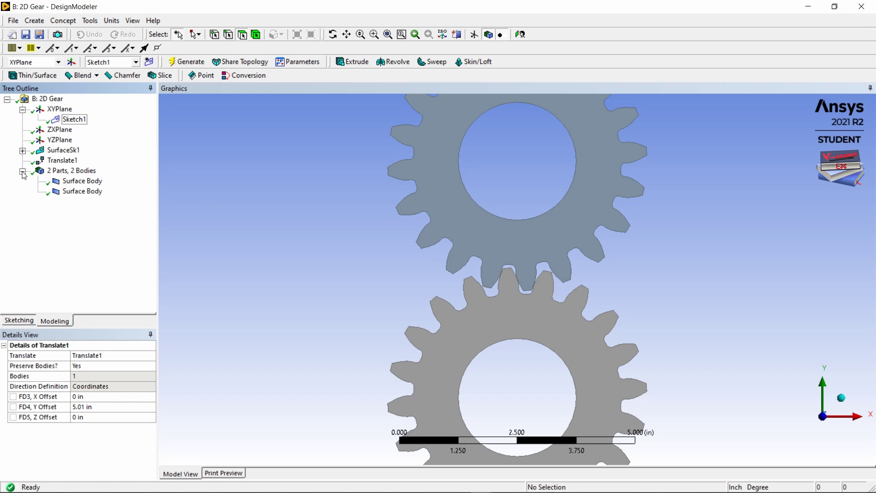
pyautogui.click(80, 186)
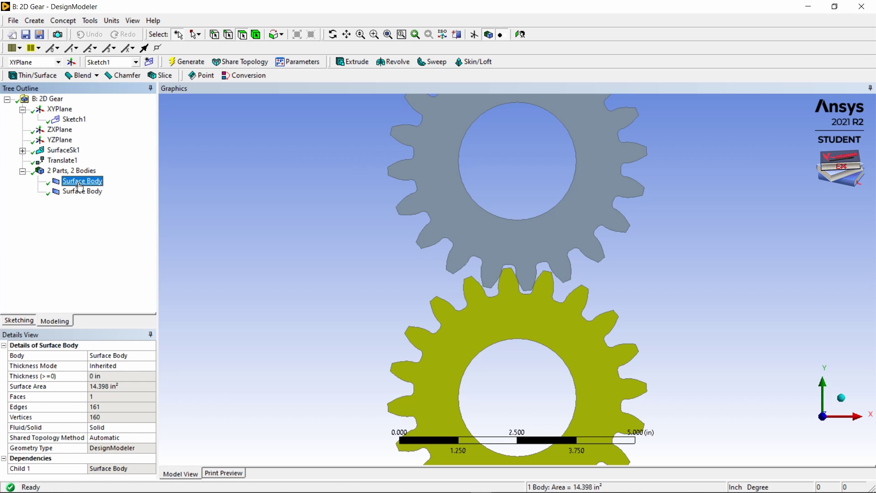
pyautogui.click(82, 182)
pyautogui.press('capslock')
pyautogui.write('L')
pyautogui.press('capslock')
pyautogui.write('ower')
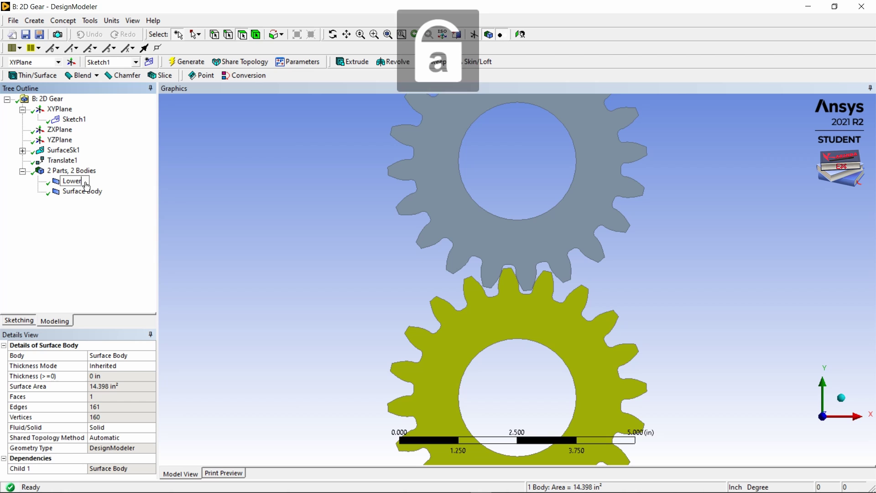
pyautogui.write(' Gear')
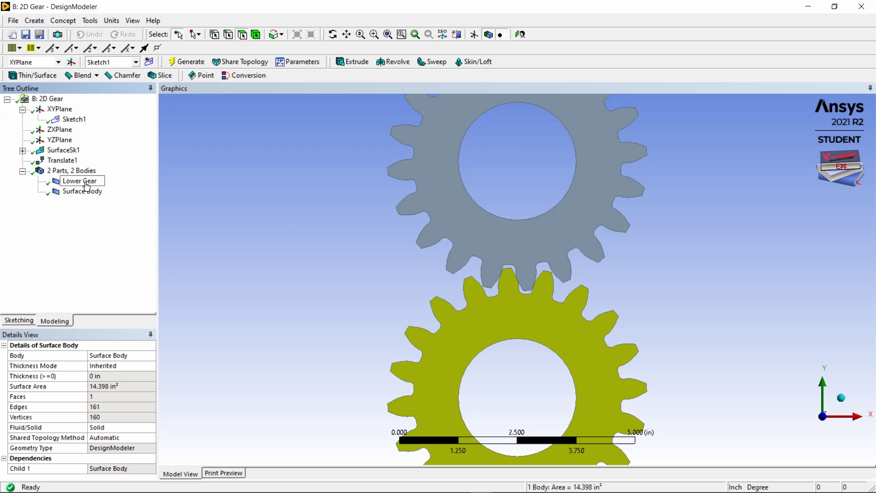
# - Rename the surface body of the translated gear as "Upper Gear"
pyautogui.click(79, 193)
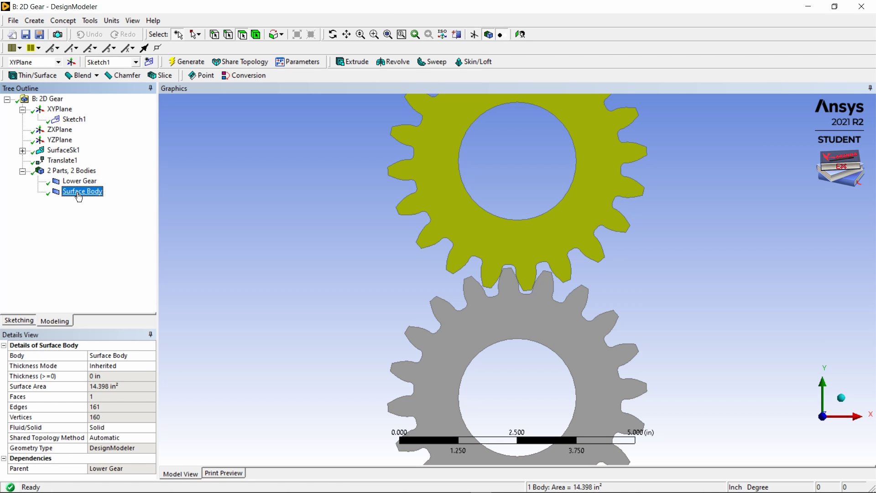
pyautogui.click(79, 192)
pyautogui.write('Upper G')
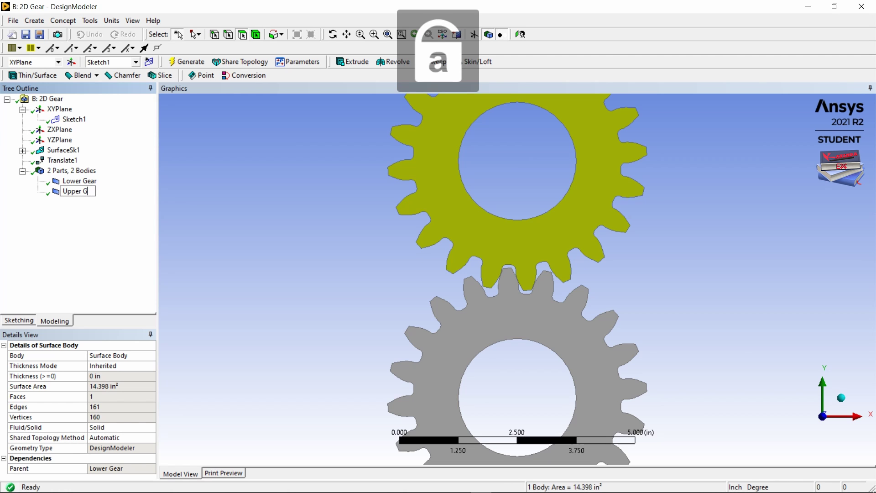
pyautogui.write('ear')
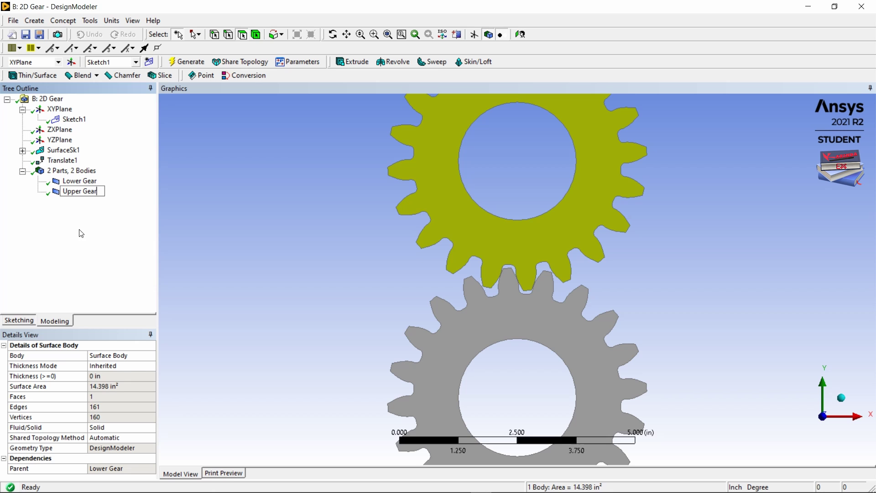
pyautogui.press('Return')
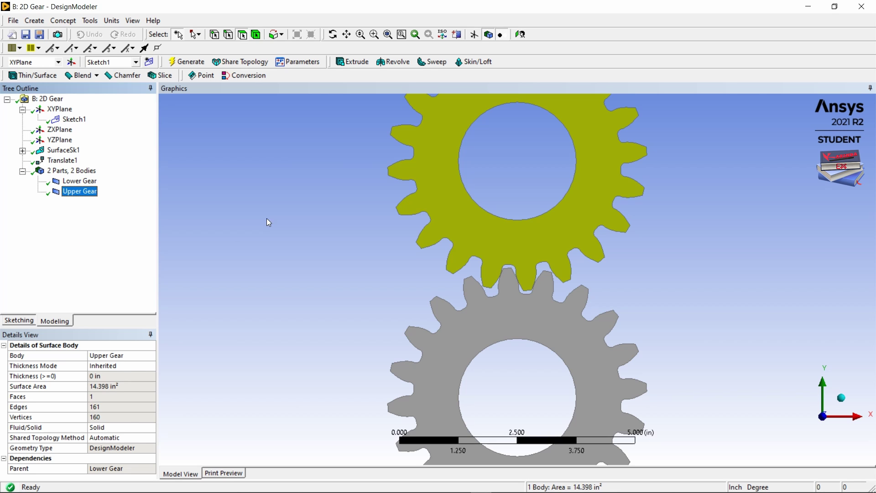
# - Examine the meshing teeth between the upper and lower gears up close
pyautogui.click(388, 35)
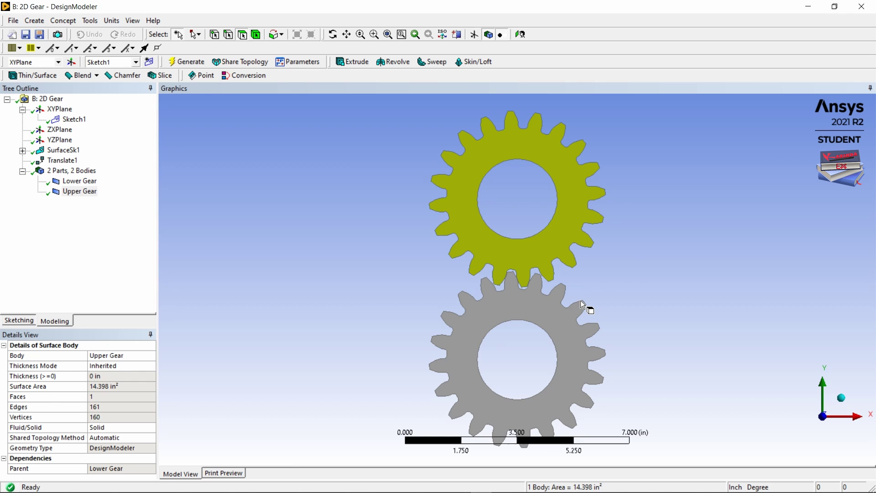
pyautogui.click(375, 35)
pyautogui.moveTo(492, 255); pyautogui.dragTo(547, 301)
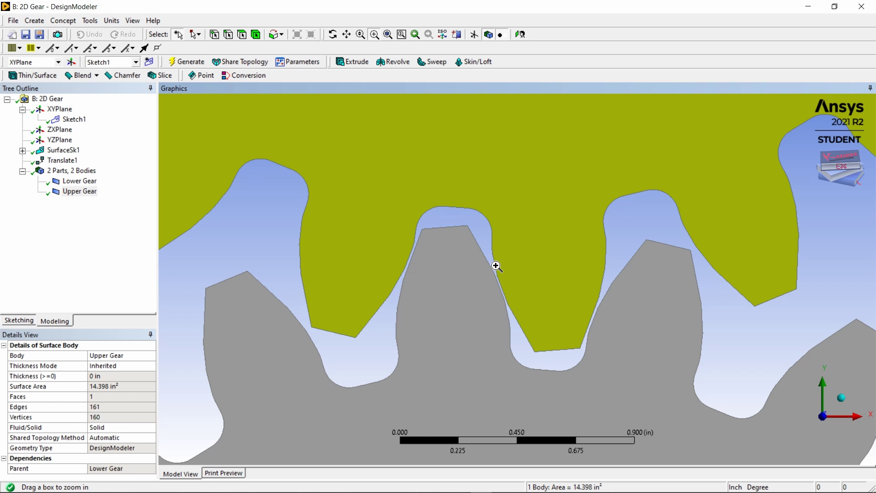
pyautogui.moveTo(364, 190); pyautogui.dragTo(525, 340)
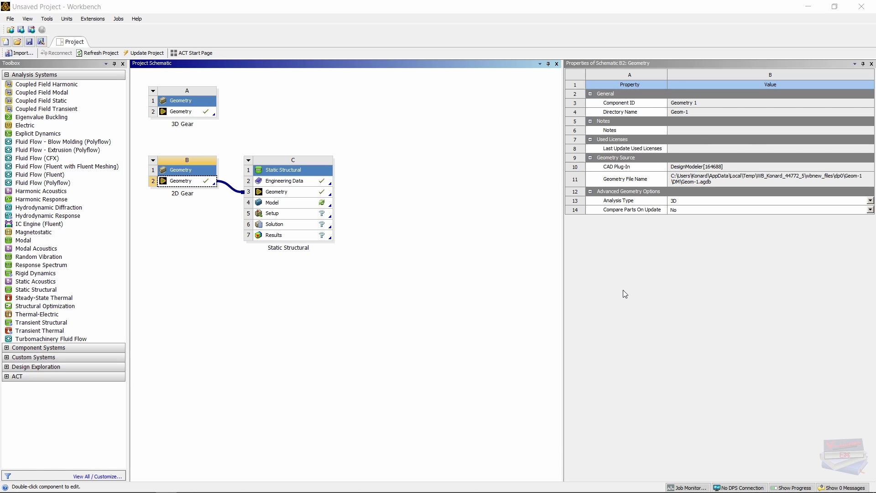
# - In Workbench, redisplay the schematic properties and review those of the Static Structural system's Engineering Data, Geometry and Model cells
pyautogui.click(872, 65)
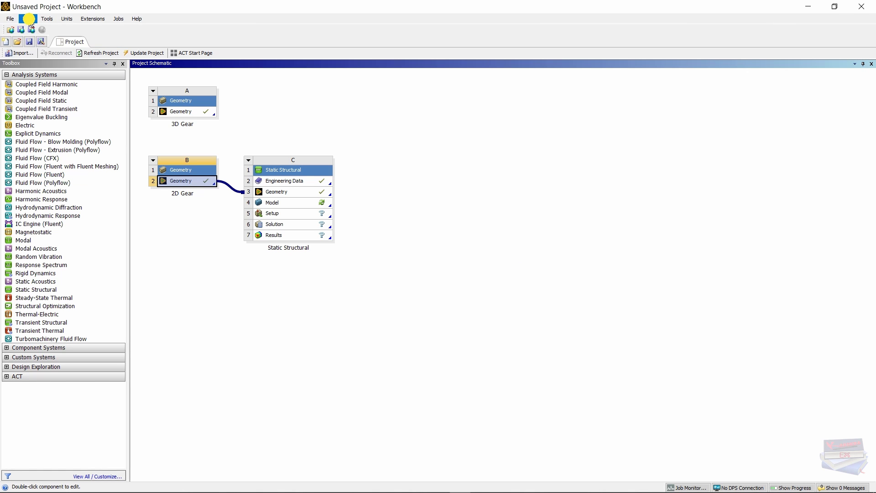
pyautogui.click(27, 19)
pyautogui.click(46, 118)
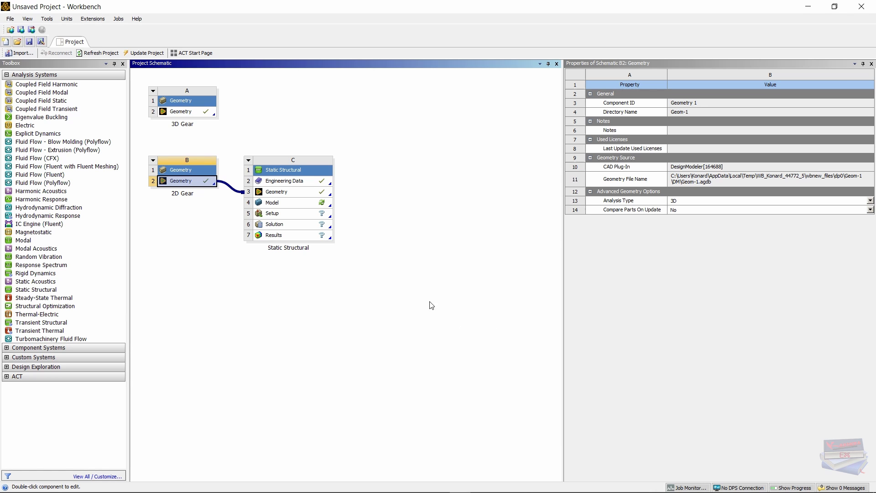
pyautogui.click(280, 181)
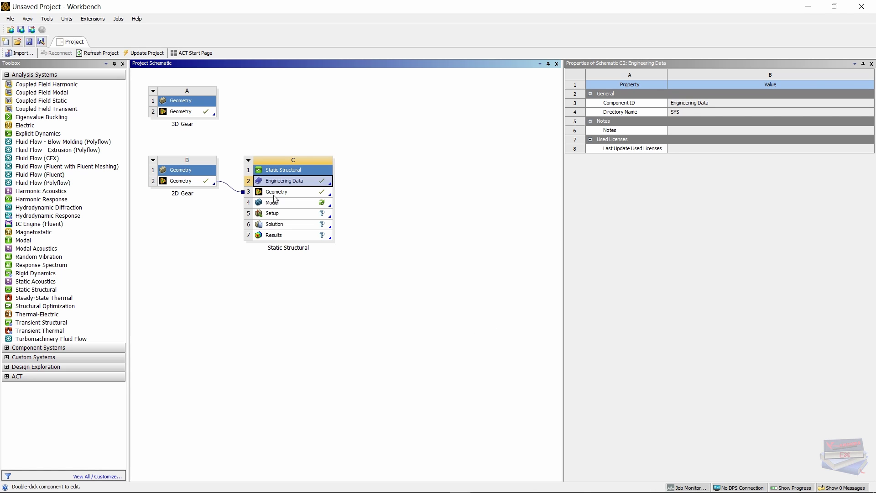
pyautogui.click(276, 197)
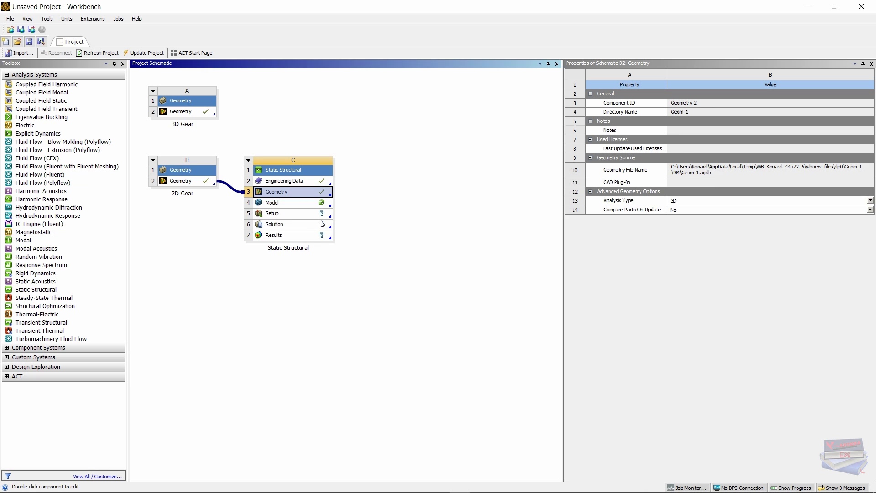
pyautogui.click(284, 206)
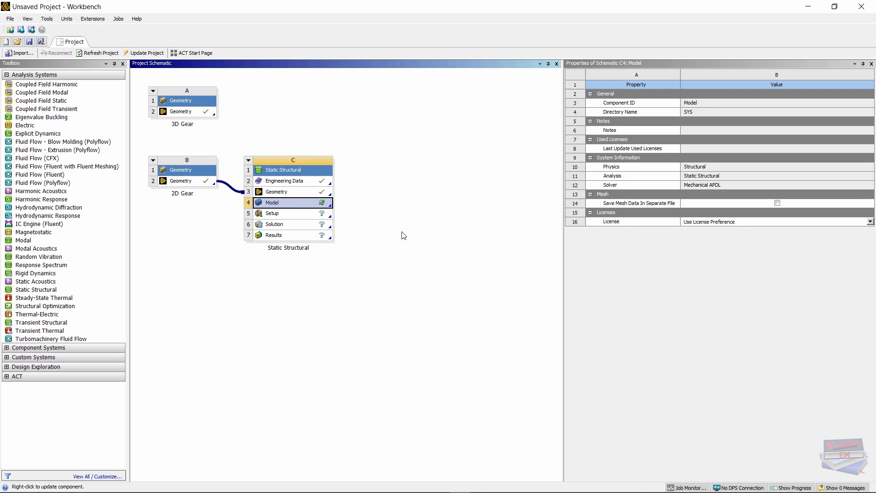
# - Set the Analysis Type of the Static Structural system's Geometry cell to 2D
pyautogui.click(274, 196)
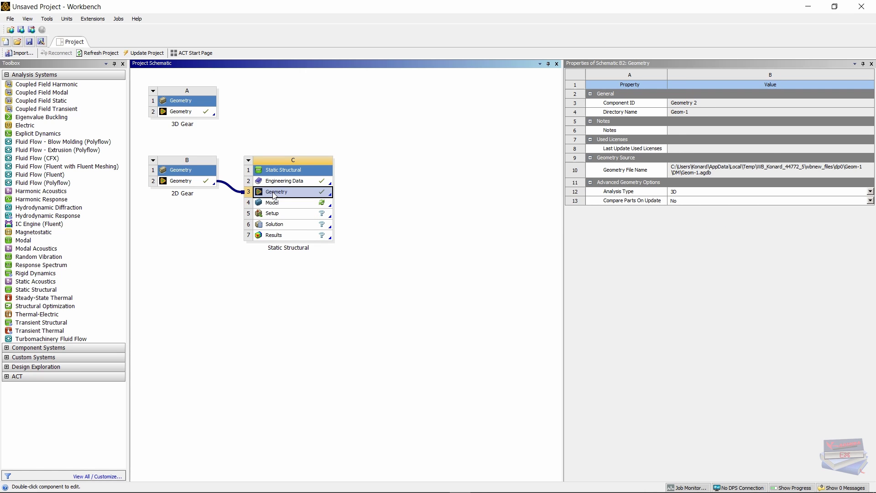
pyautogui.click(870, 192)
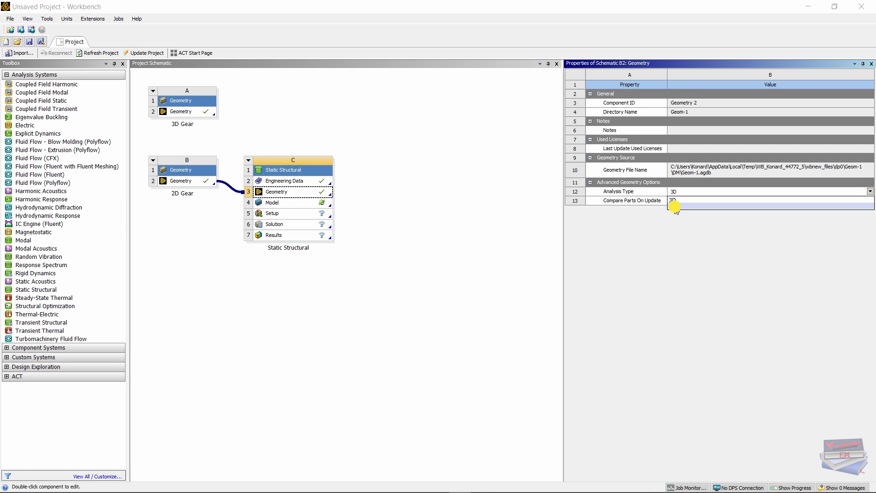
pyautogui.click(675, 209)
pyautogui.click(462, 302)
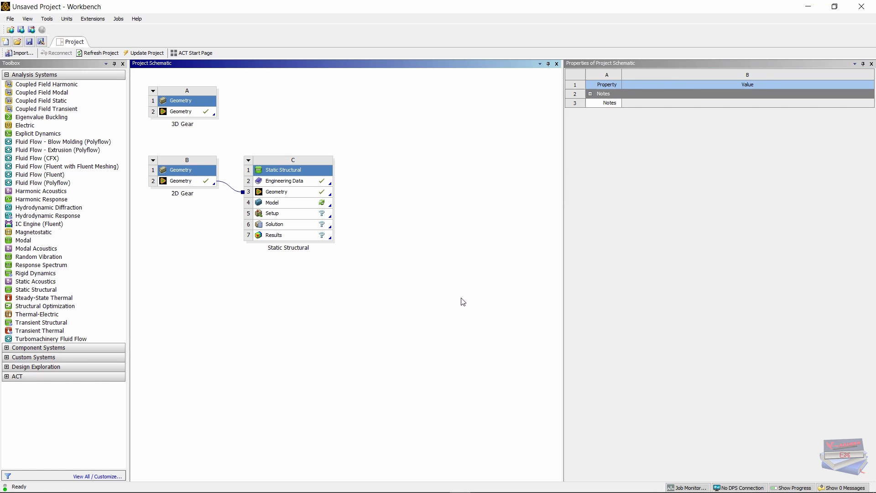
# - Recheck the Static Structural Geometry cell's Analysis Type property and open the system's Model in Ansys Mechanical
pyautogui.click(872, 64)
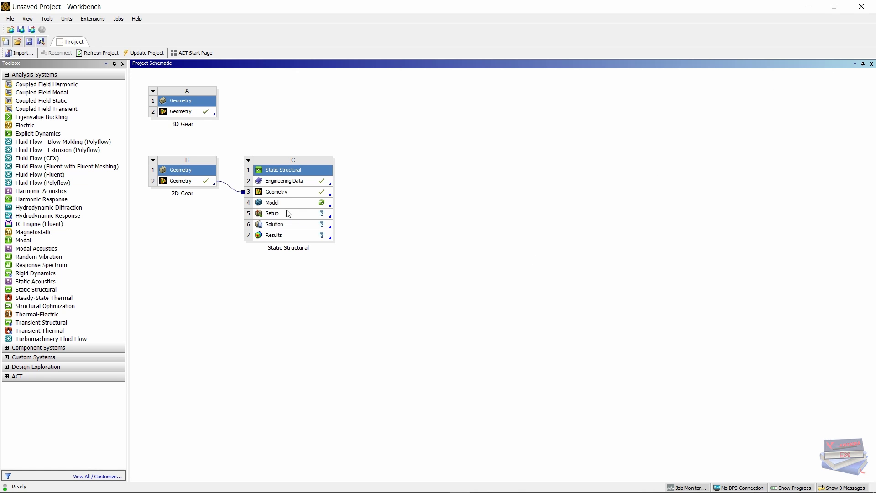
pyautogui.rightClick(277, 196)
pyautogui.click(311, 315)
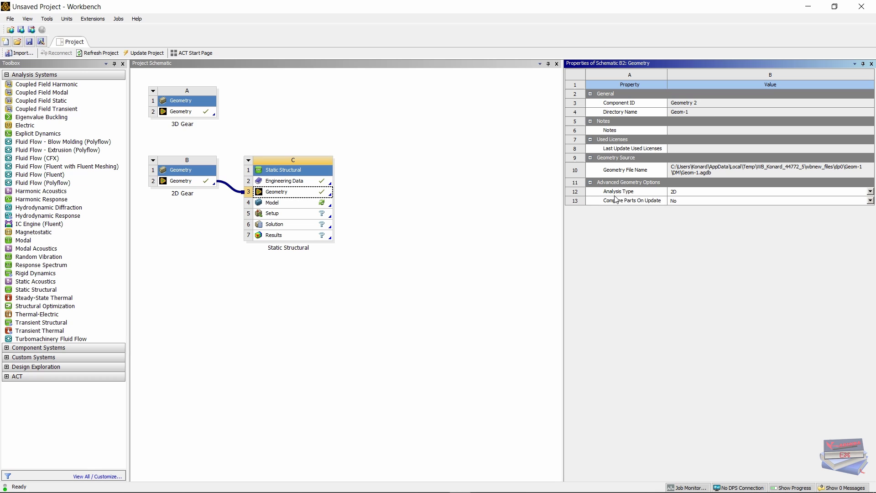
pyautogui.click(452, 297)
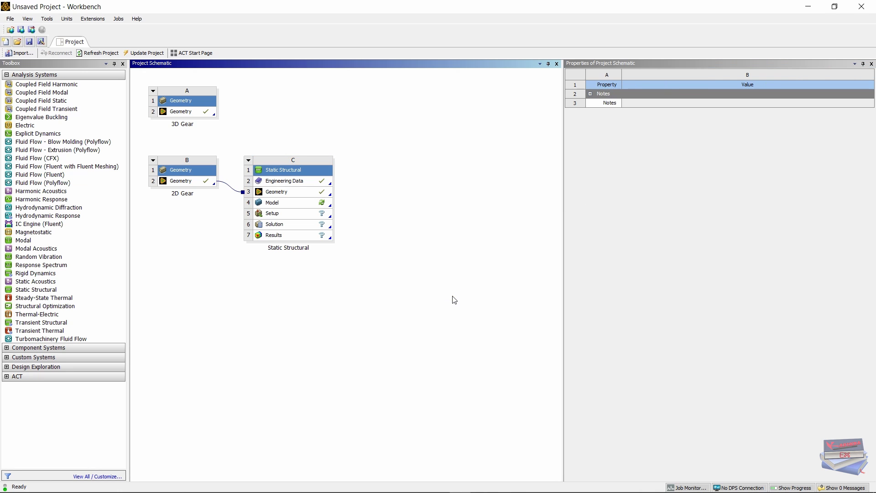
pyautogui.doubleClick(272, 204)
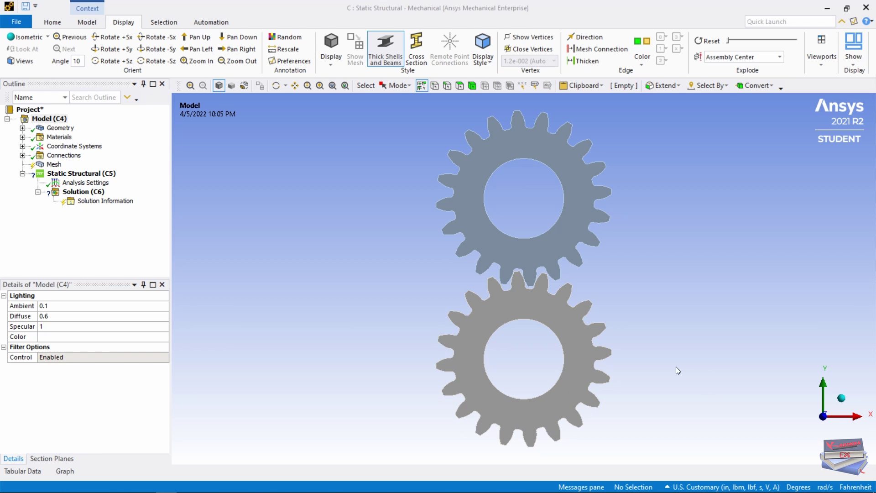
# - Check the active unit system and choose Plane Stress as the Geometry's 2D Behavior
pyautogui.click(669, 487)
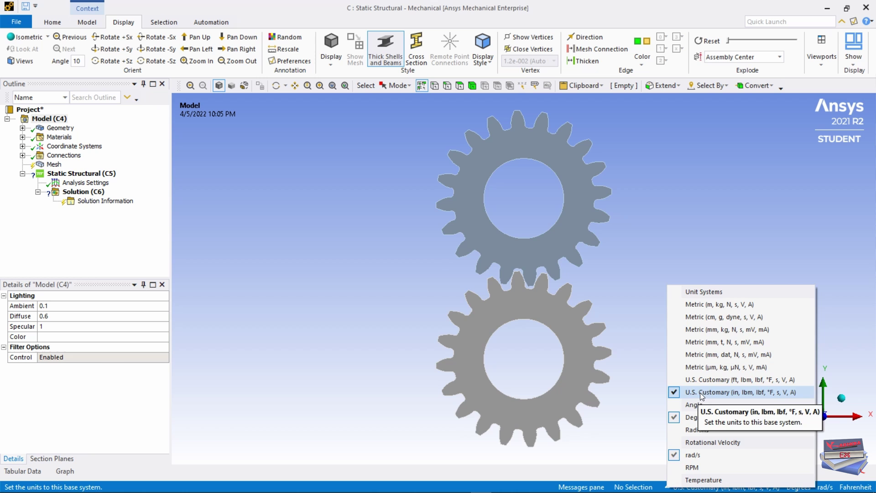
pyautogui.click(629, 397)
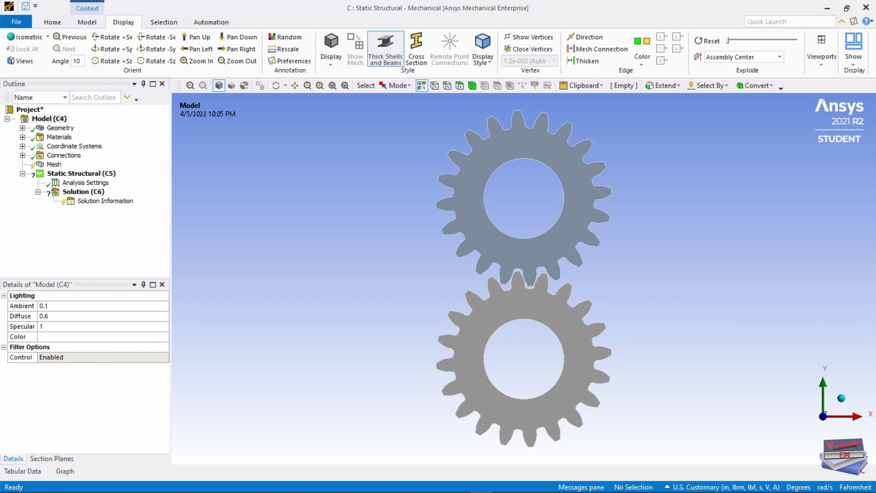
pyautogui.click(60, 128)
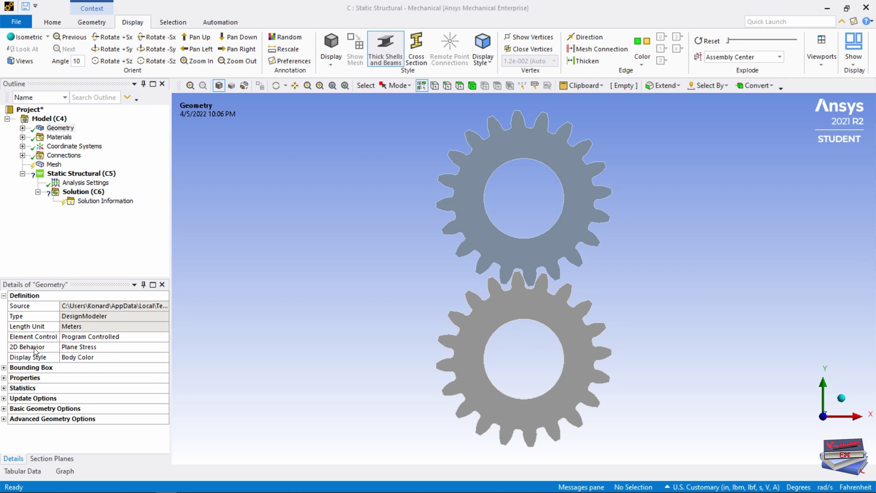
pyautogui.click(110, 347)
pyautogui.click(164, 348)
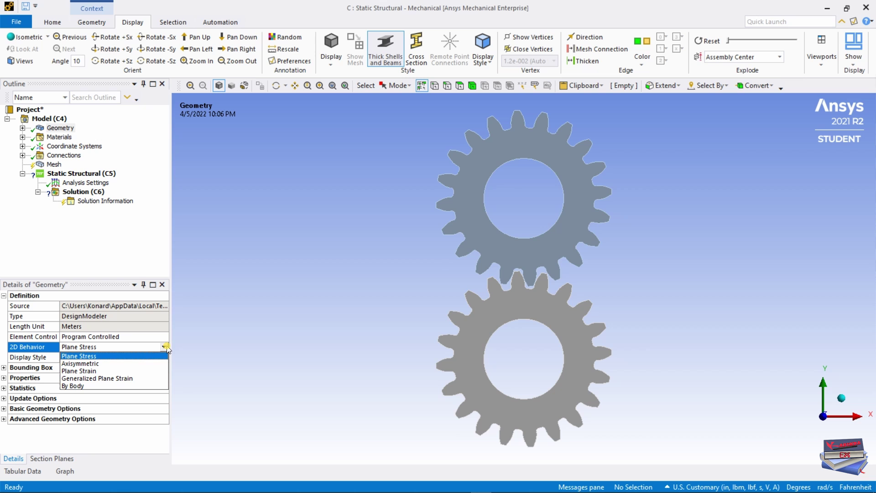
pyautogui.click(105, 357)
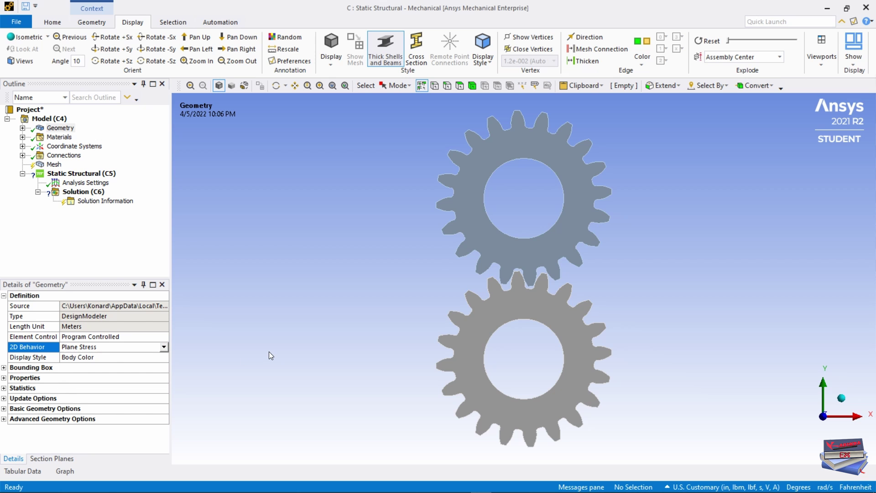
# - Assign Structural Steel as the material of both the Lower Gear and Upper Gear bodies
pyautogui.click(23, 129)
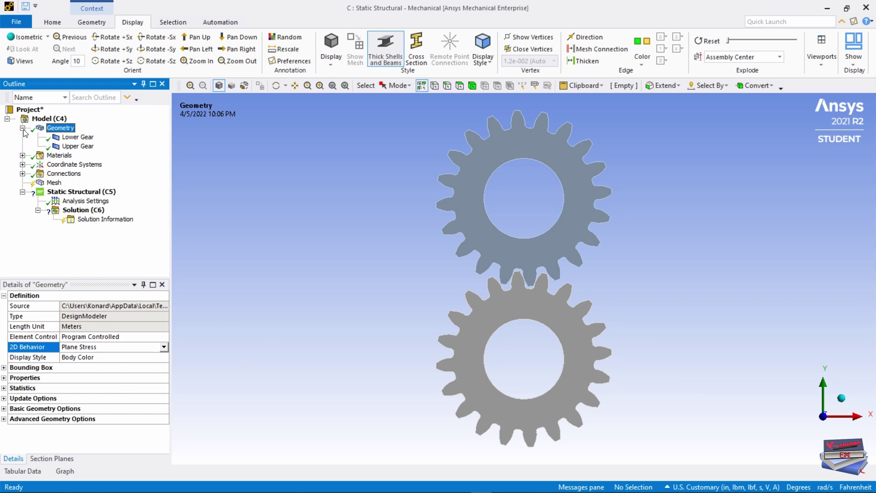
pyautogui.click(76, 138)
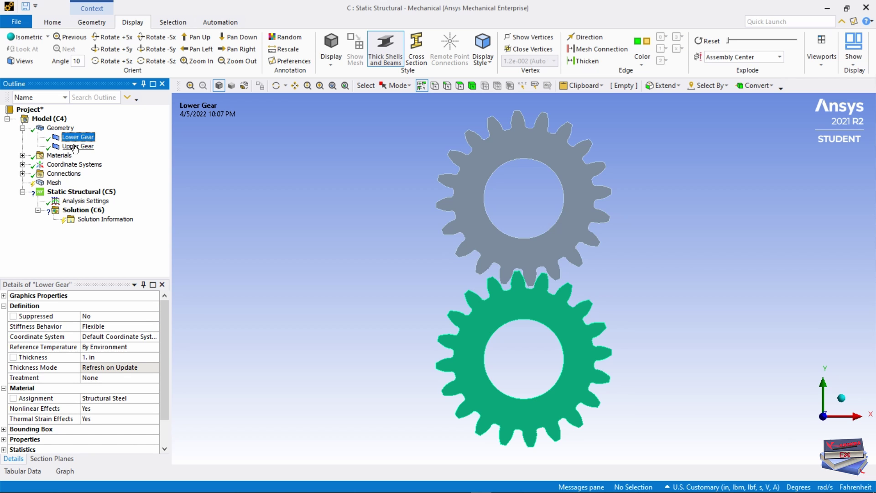
pyautogui.keyDown('ctrl'); pyautogui.click(76, 147); pyautogui.keyUp('ctrl')
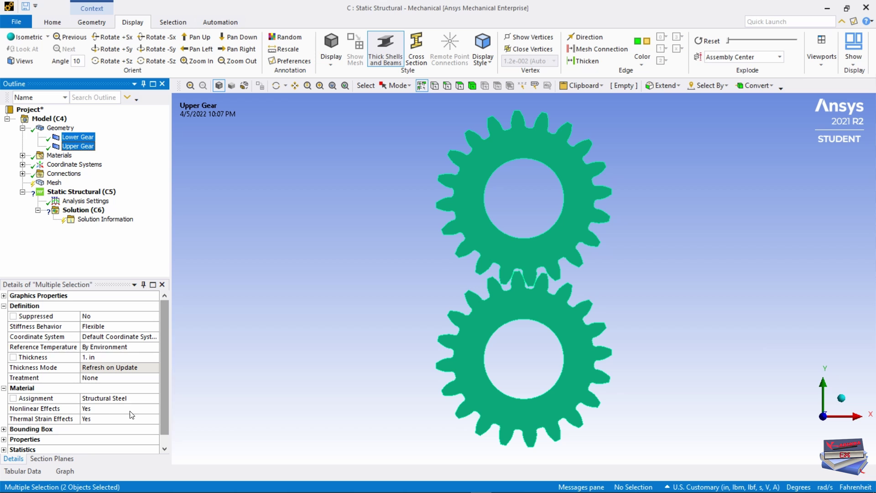
pyautogui.click(150, 401)
pyautogui.click(154, 399)
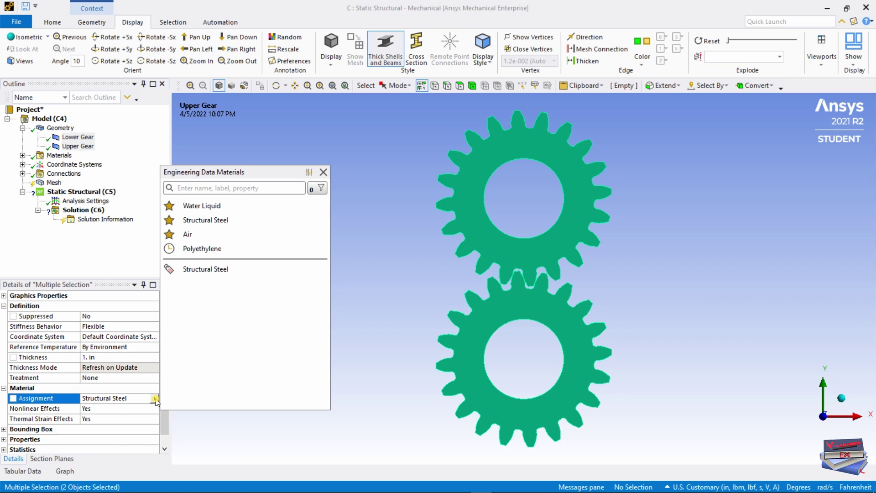
pyautogui.click(196, 270)
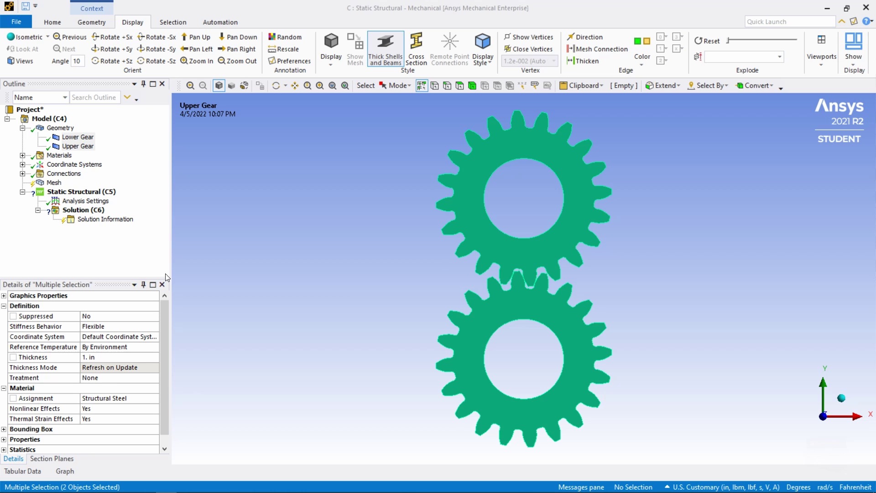
pyautogui.click(23, 130)
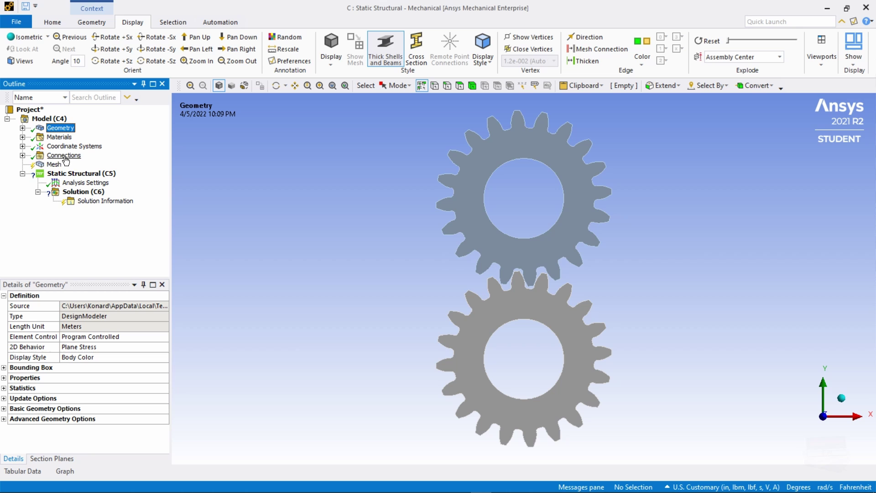
# - Open the Contact Region under Connections > Contacts and enlarge its details to show all of its settings
pyautogui.click(22, 155)
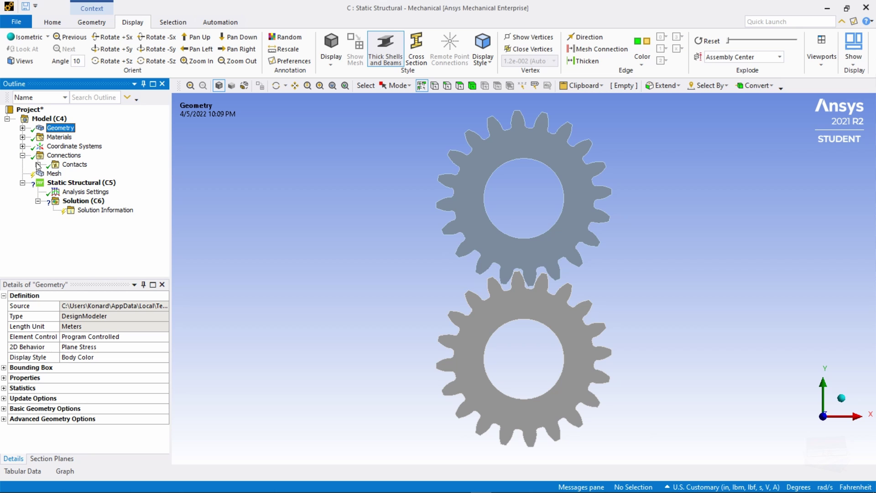
pyautogui.click(39, 165)
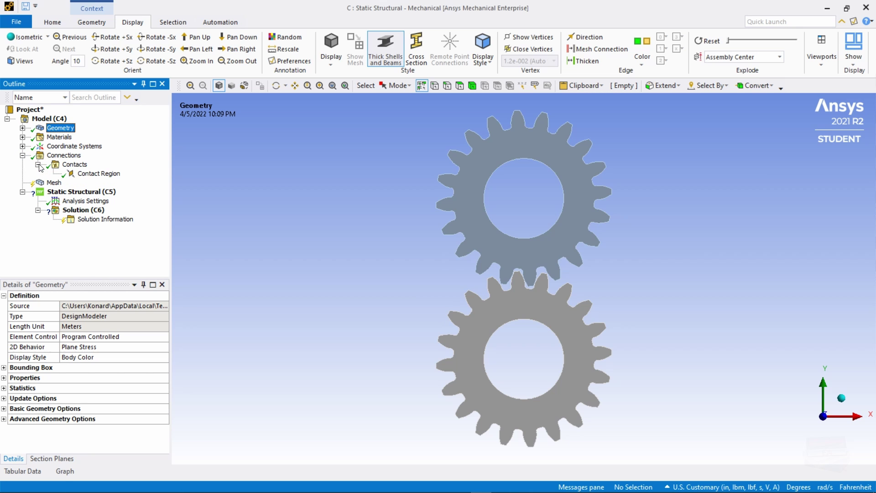
pyautogui.click(93, 175)
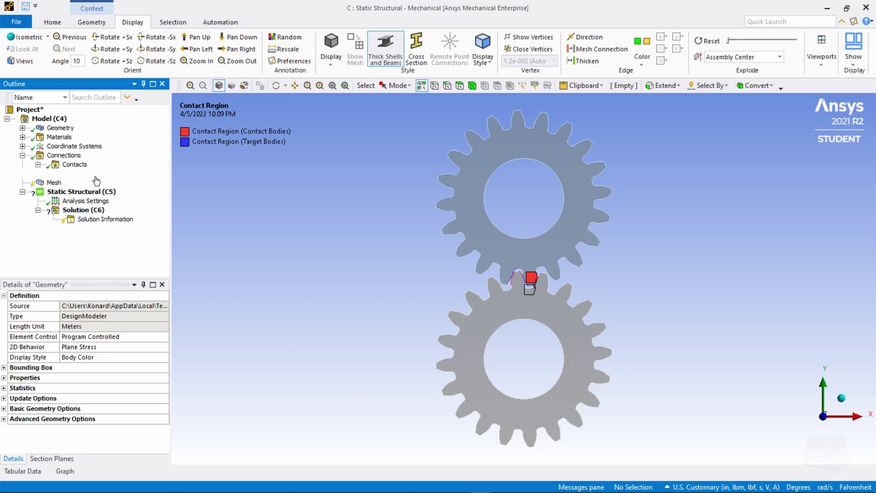
pyautogui.click(95, 177)
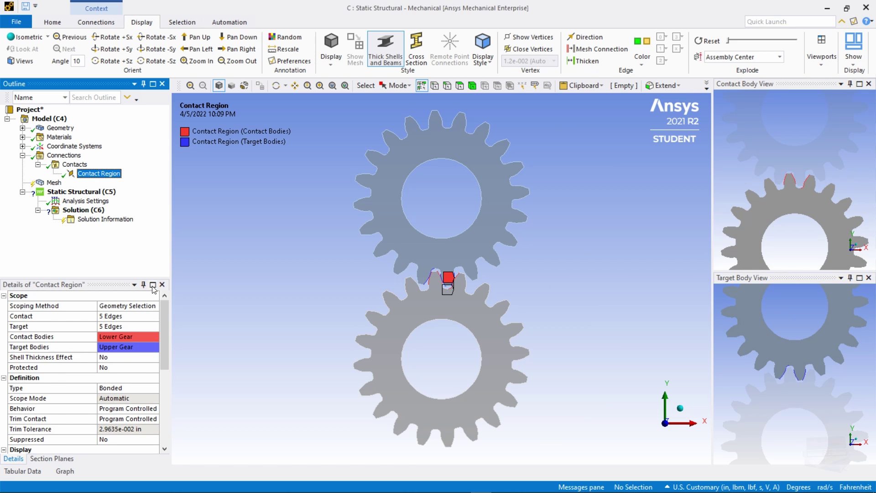
pyautogui.click(153, 285)
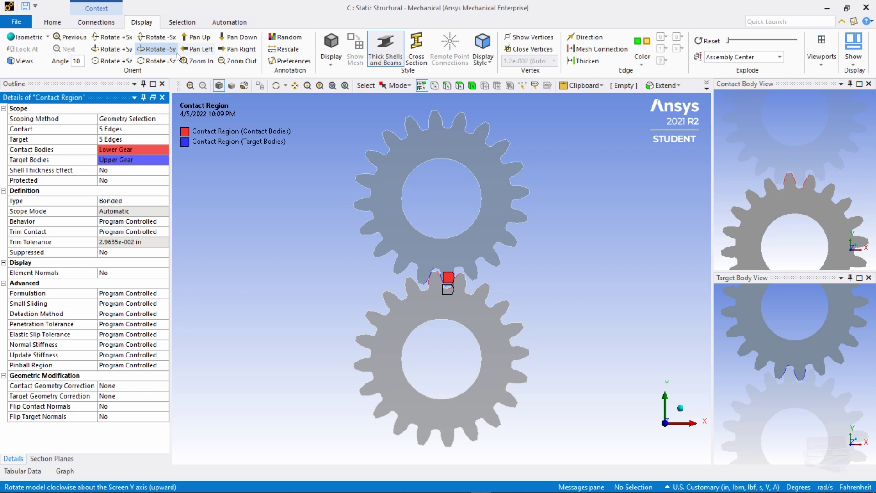
# - Scope the contact side to the single right flank edge of the lower gear's tooth meshing between two upper gear teeth
pyautogui.click(320, 85)
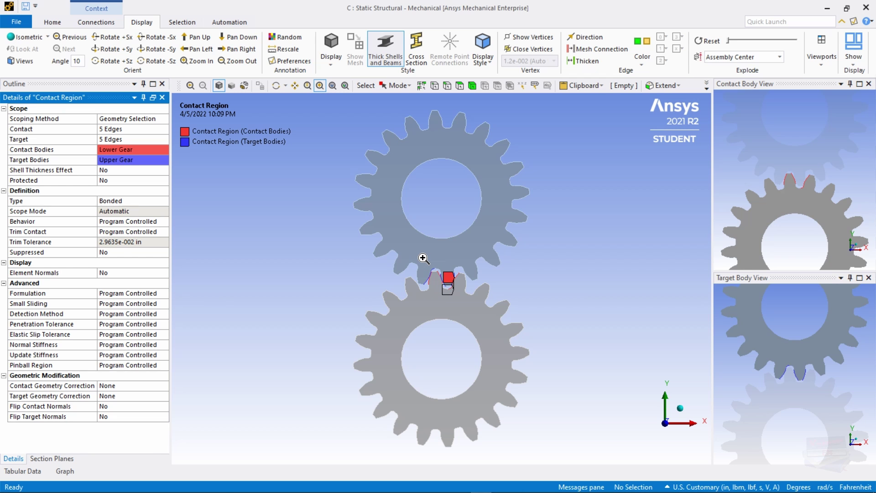
pyautogui.moveTo(417, 257); pyautogui.dragTo(475, 300)
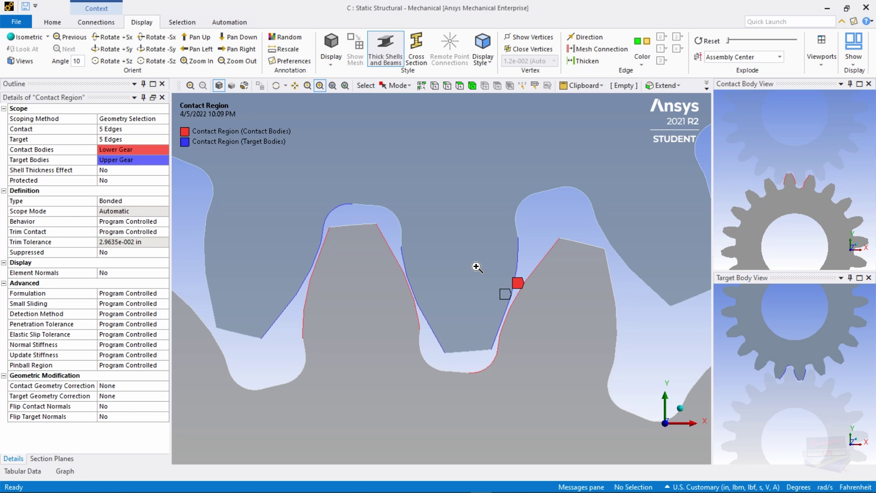
pyautogui.click(130, 129)
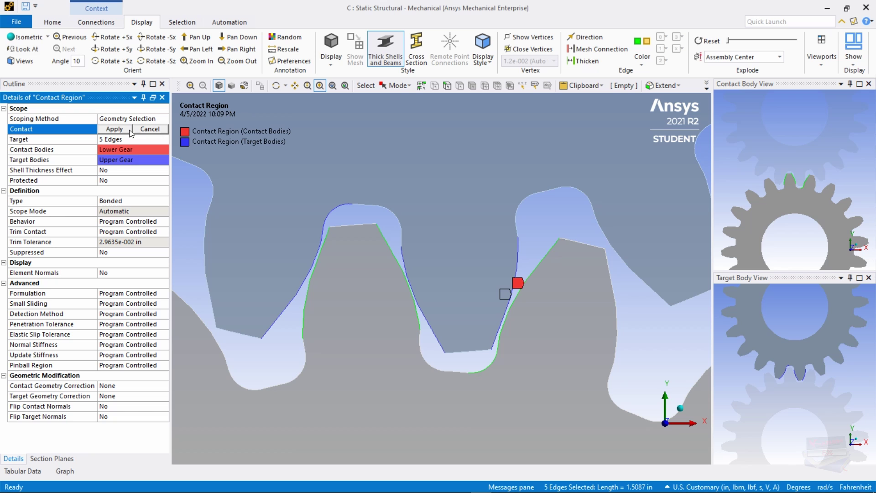
pyautogui.click(448, 86)
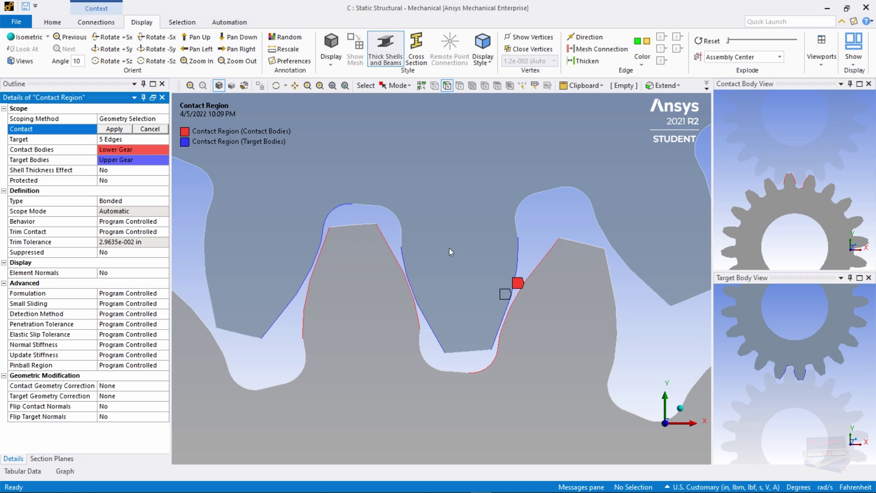
pyautogui.click(395, 256)
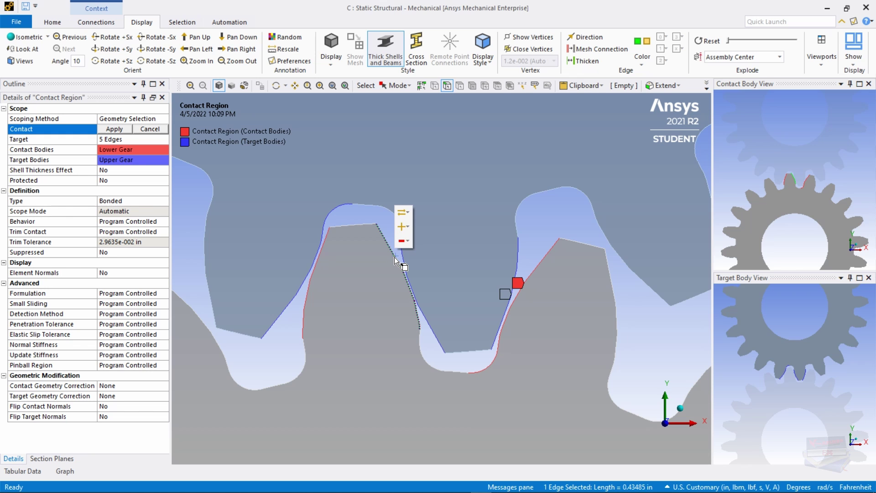
pyautogui.click(113, 130)
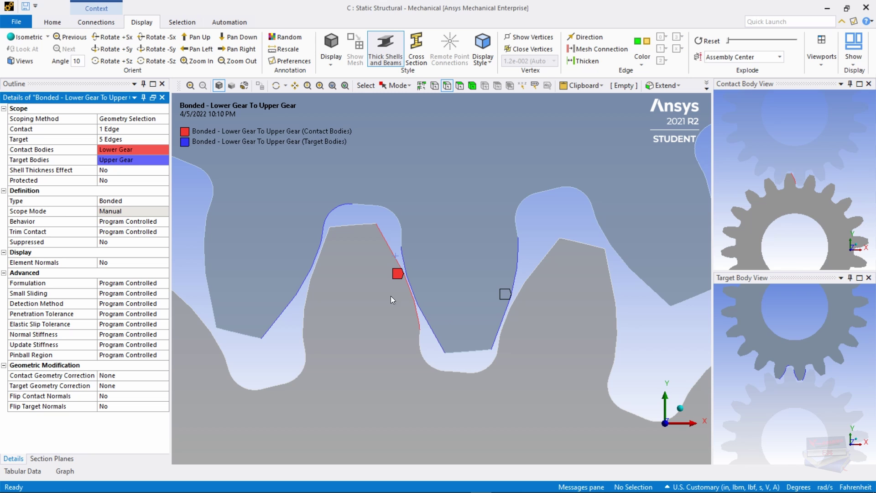
# - Scope the target side to the single upper gear tooth flank edge that faces the chosen lower gear flank
pyautogui.click(150, 139)
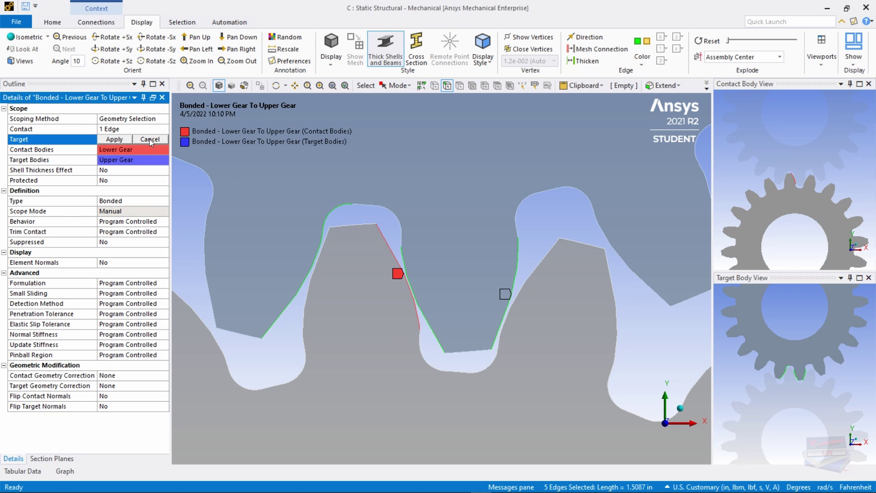
pyautogui.click(423, 312)
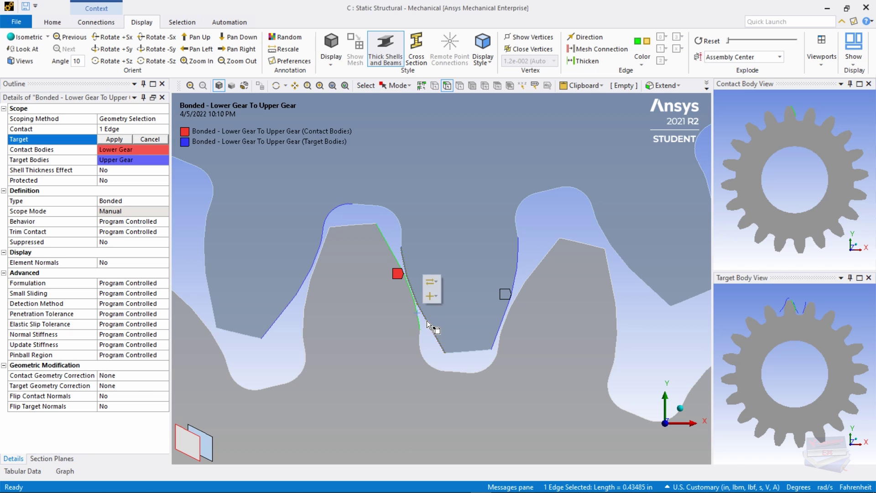
pyautogui.click(426, 320)
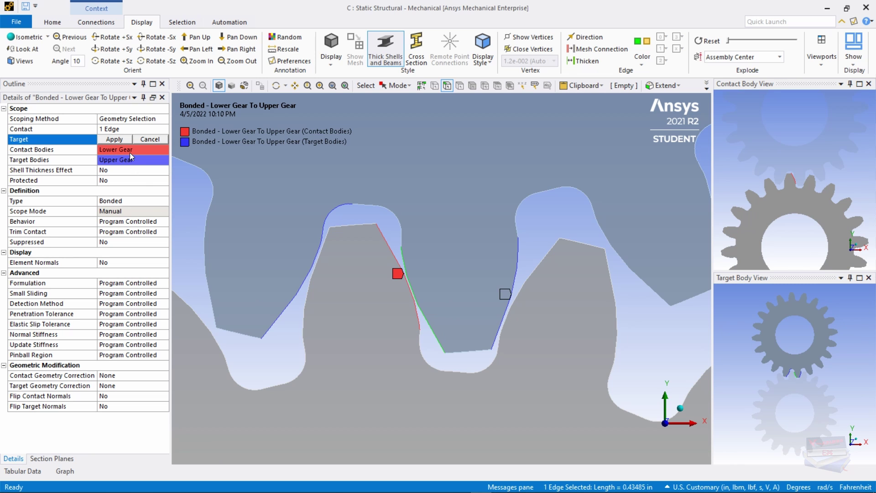
pyautogui.click(115, 140)
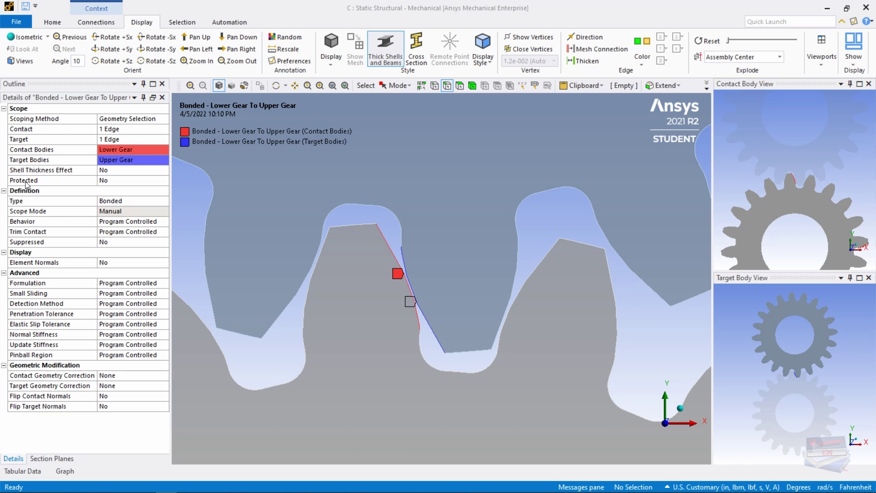
# - Change the contact type between the lower and upper gears to Frictionless
pyautogui.click(142, 201)
pyautogui.click(142, 201)
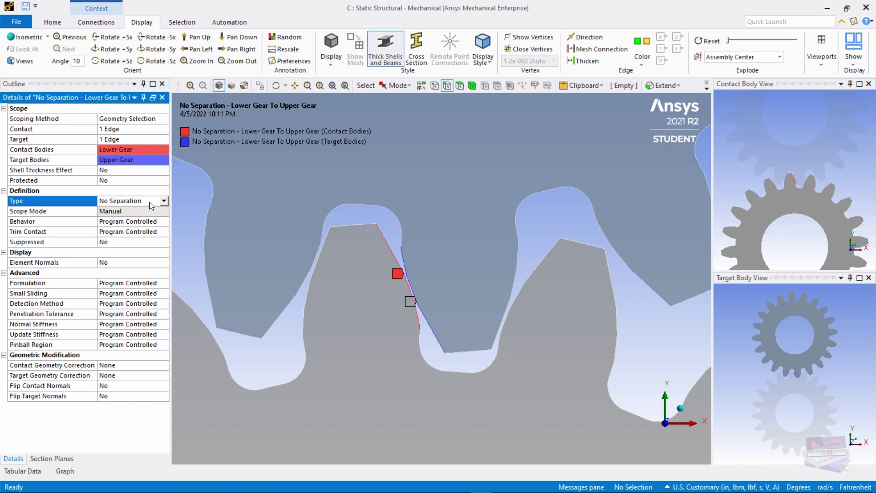
pyautogui.click(163, 203)
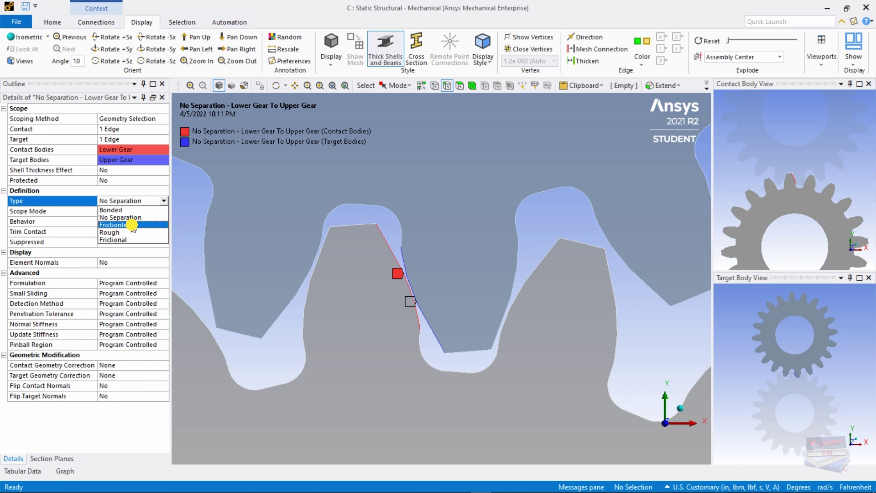
pyautogui.click(133, 227)
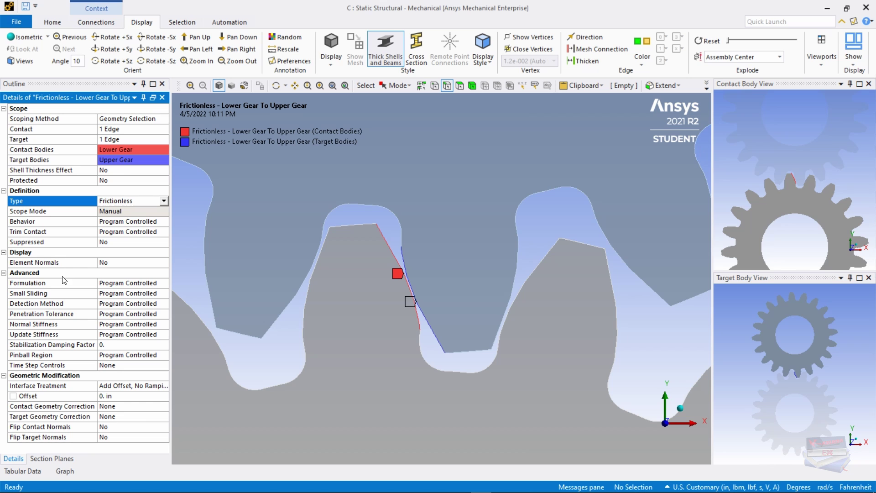
# - Set the contact's Formulation to Augmented Lagrange and its Interface Treatment to Adjust to Touch
pyautogui.click(141, 283)
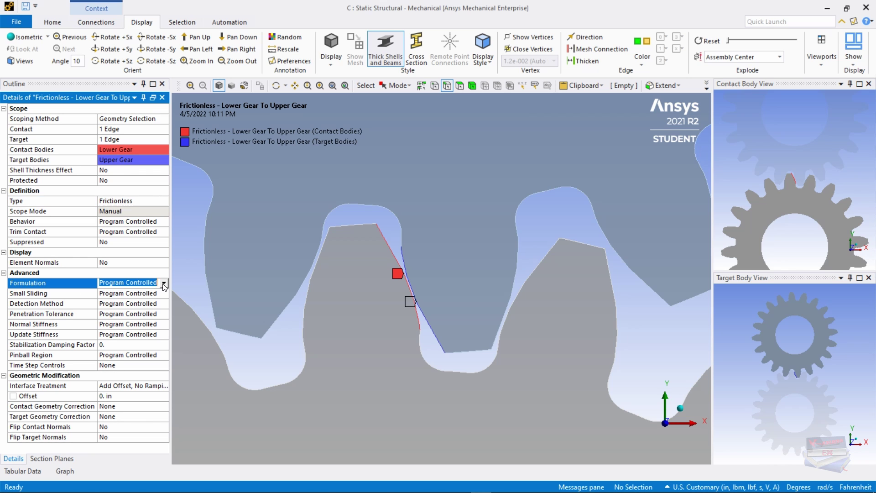
pyautogui.click(163, 283)
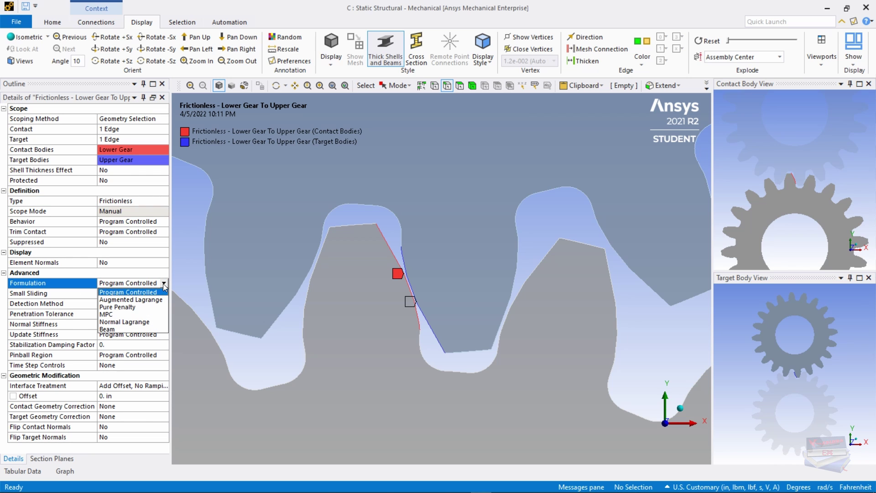
pyautogui.click(135, 300)
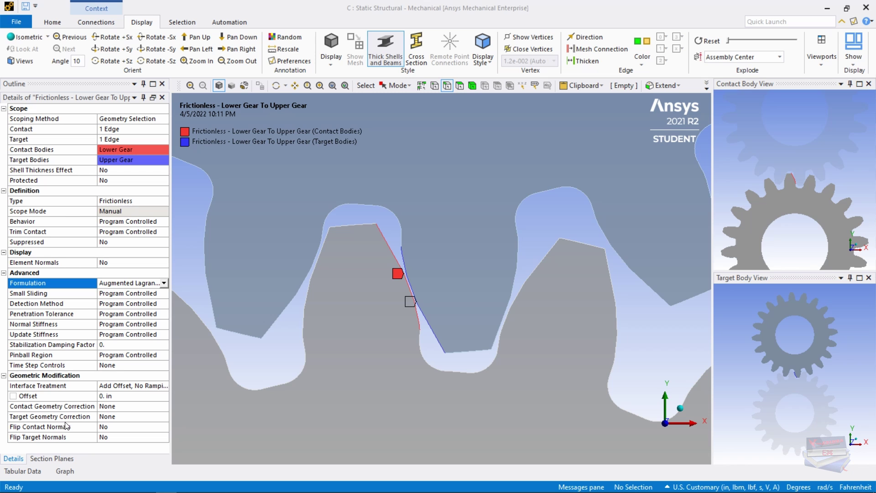
pyautogui.click(164, 386)
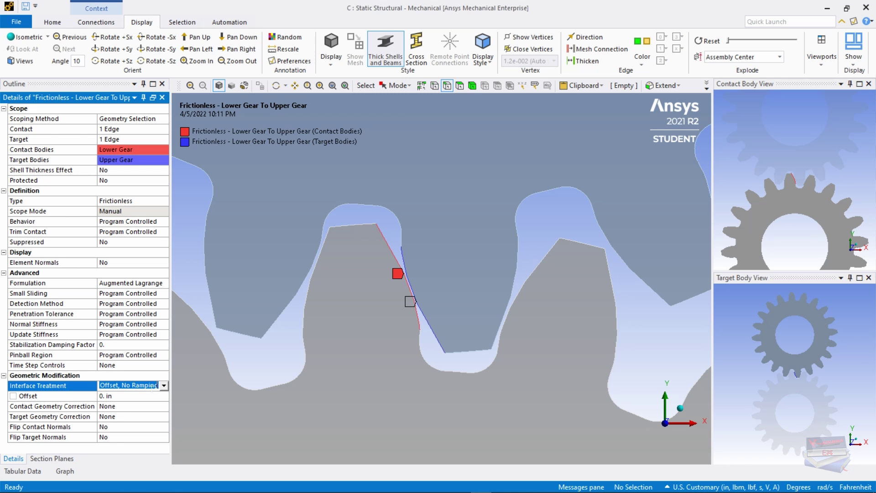
pyautogui.click(167, 387)
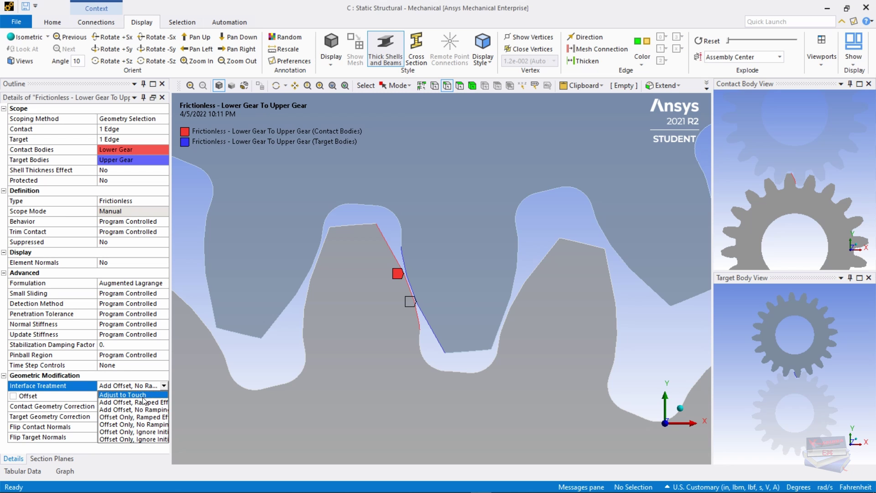
pyautogui.click(123, 395)
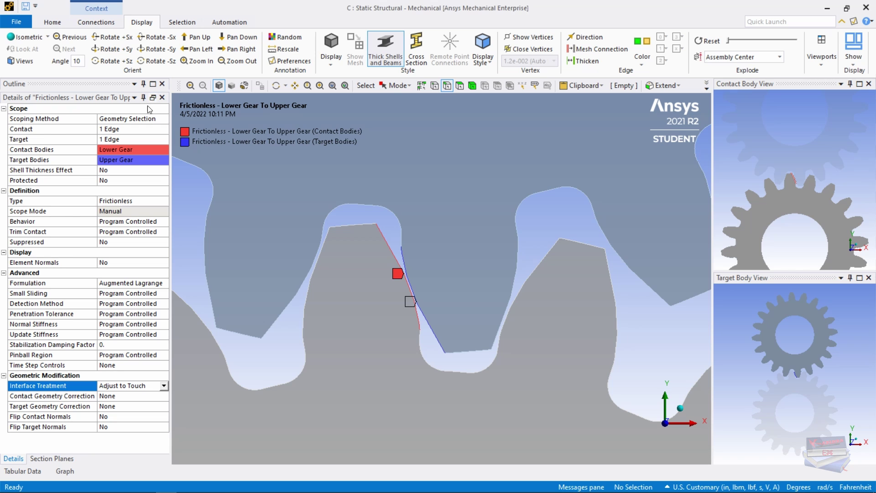
# - Restore the details pane to its normal size and generate an initial mesh of both gears with the default settings
pyautogui.click(153, 98)
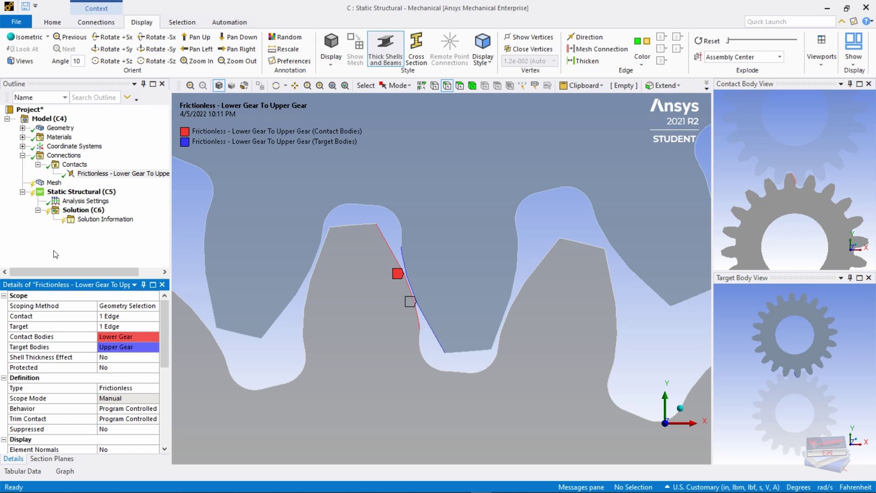
pyautogui.click(49, 183)
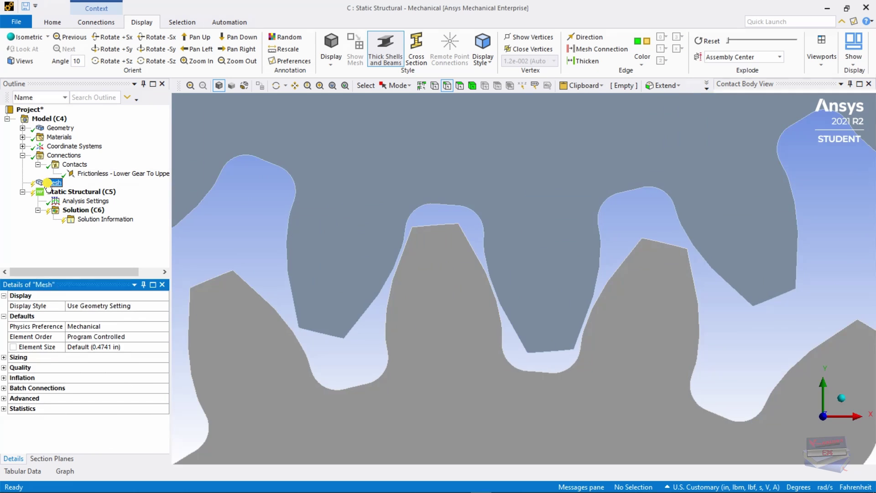
pyautogui.rightClick(49, 185)
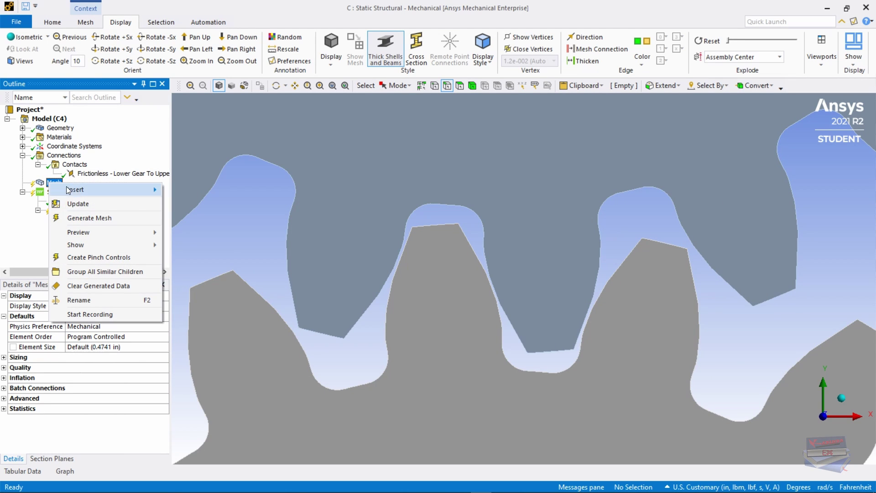
pyautogui.click(78, 219)
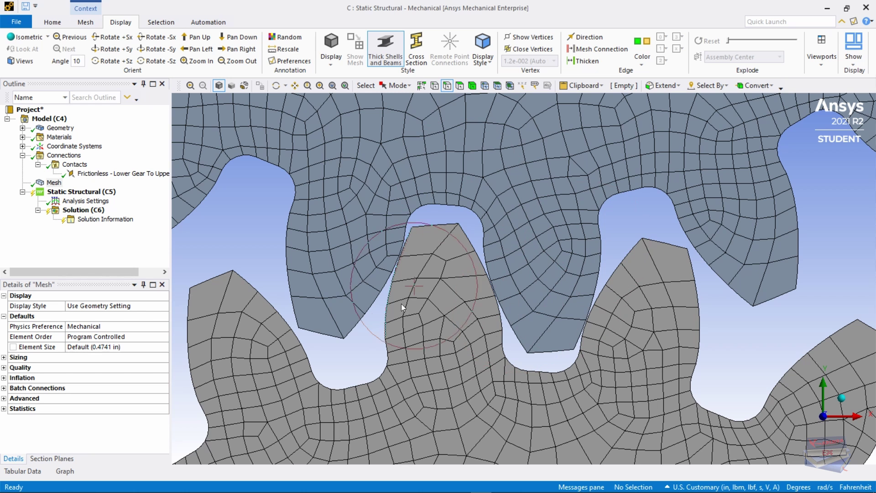
# - Insert a Sizing control under the Mesh object
pyautogui.rightClick(49, 183)
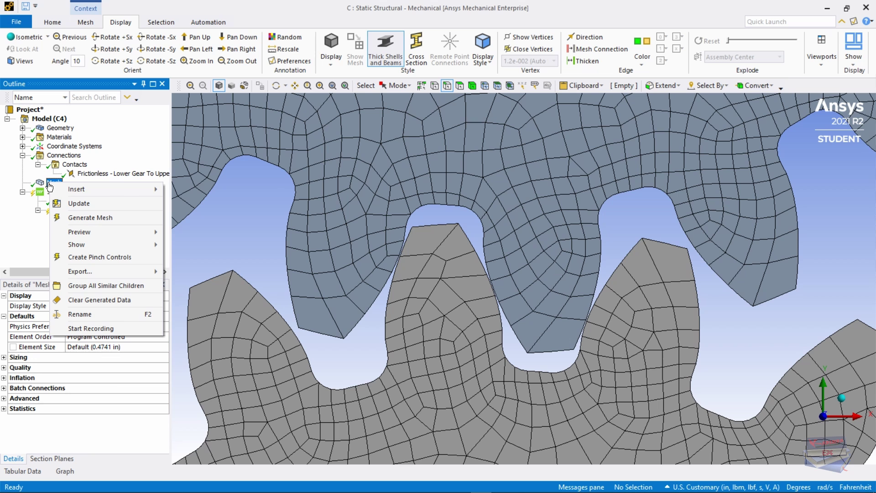
pyautogui.moveTo(82, 190)
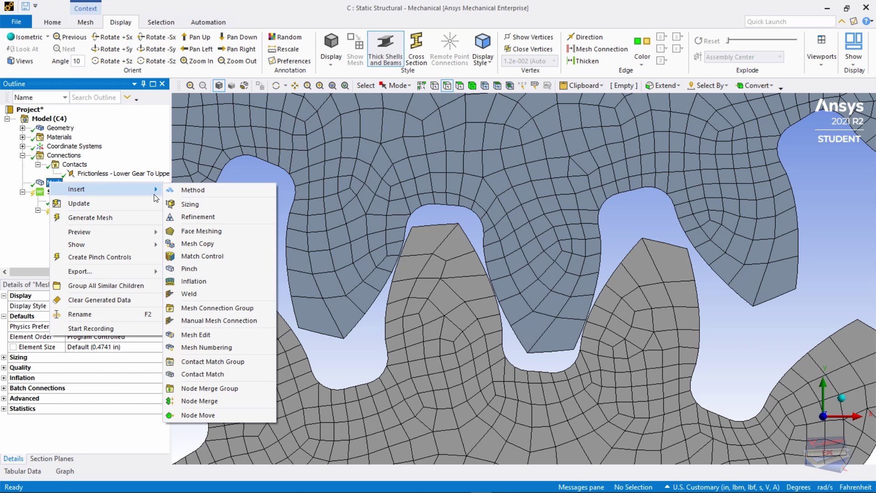
pyautogui.click(185, 204)
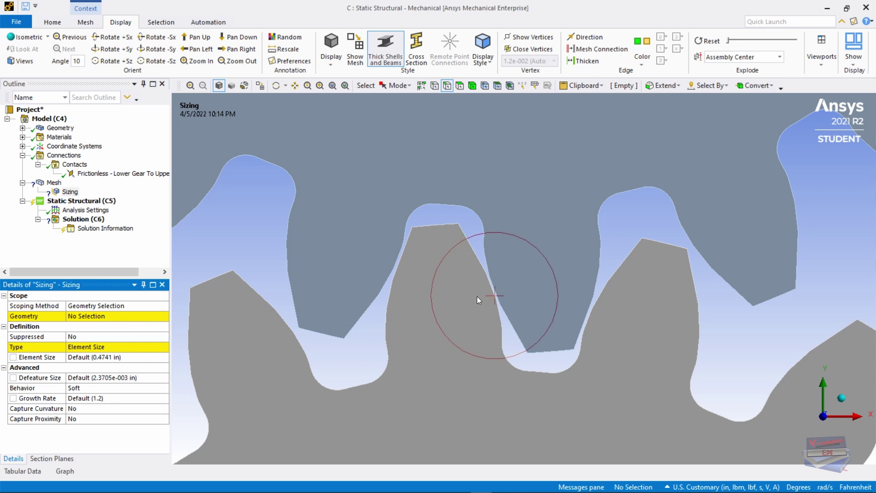
# - Scope the sizing to six edges: the contacting tooth flank, its short adjoining edge and its root fillet on each gear
pyautogui.click(447, 88)
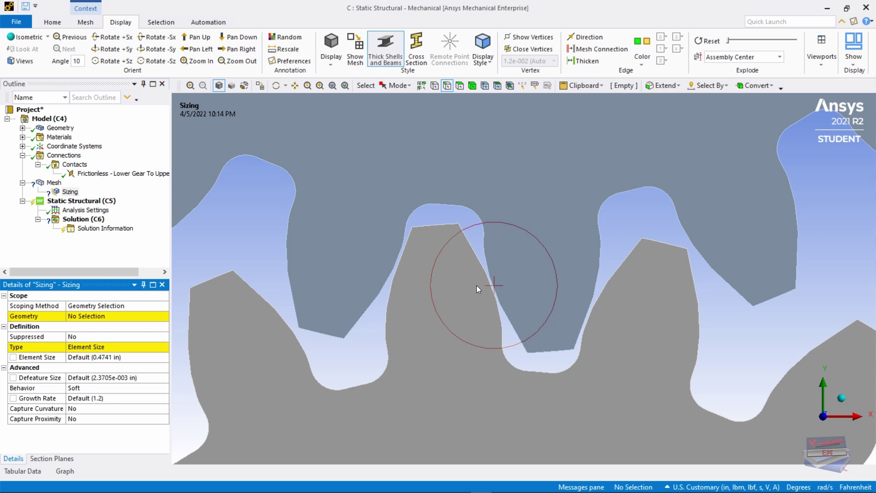
pyautogui.click(84, 318)
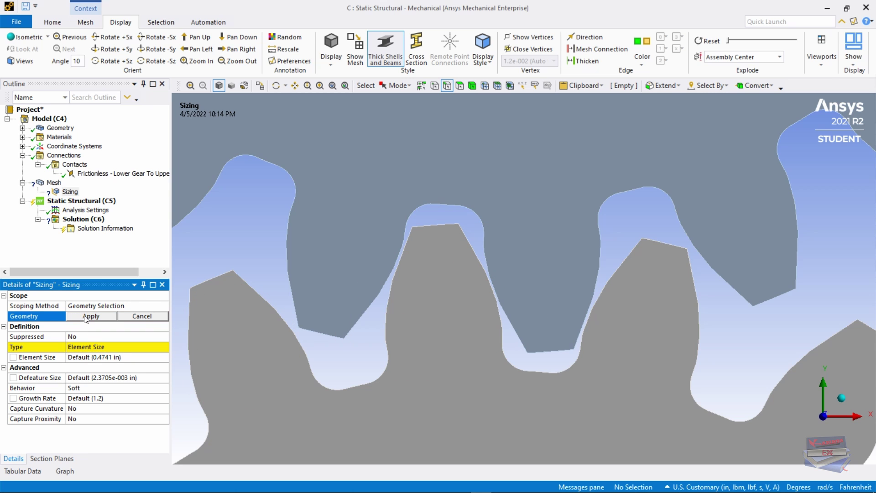
pyautogui.click(481, 223)
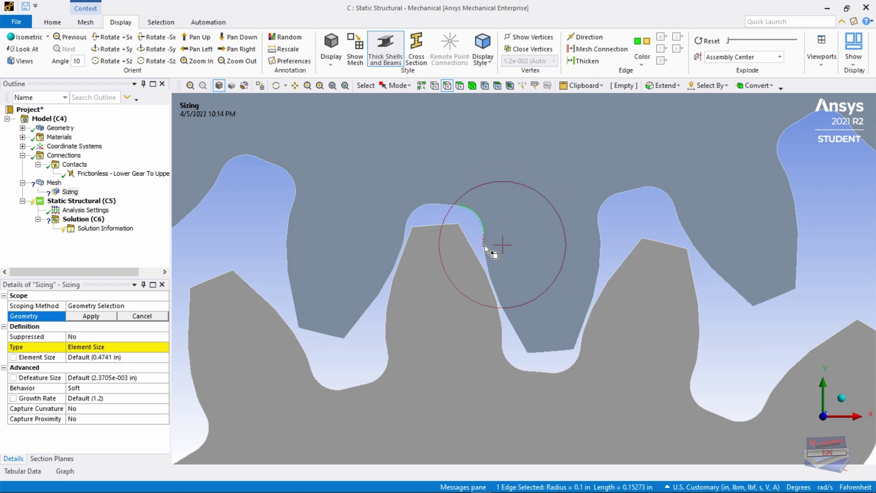
pyautogui.keyDown('ctrl'); pyautogui.click(485, 245); pyautogui.keyUp('ctrl')
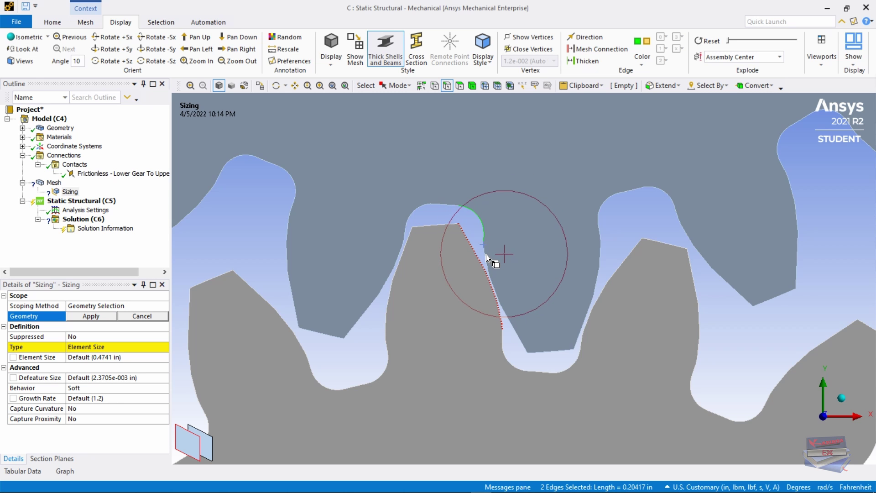
pyautogui.scroll(1, 485, 260)
pyautogui.scroll(3, 484, 264)
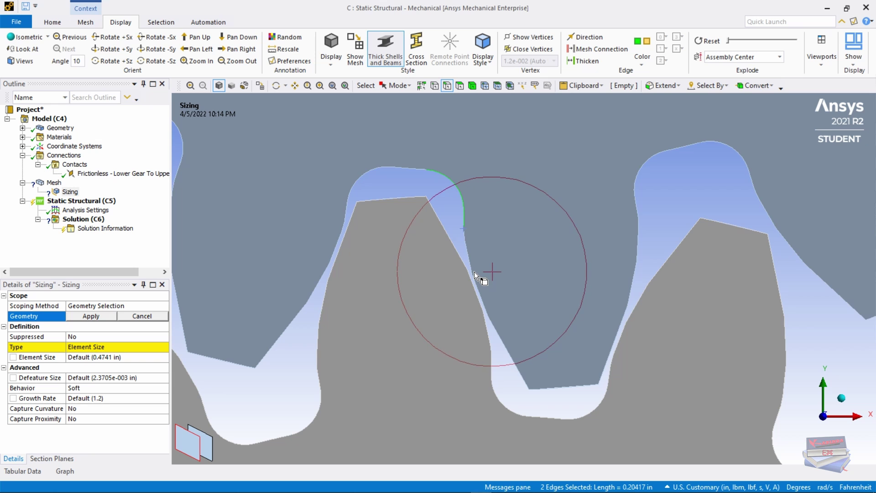
pyautogui.scroll(1, 470, 270)
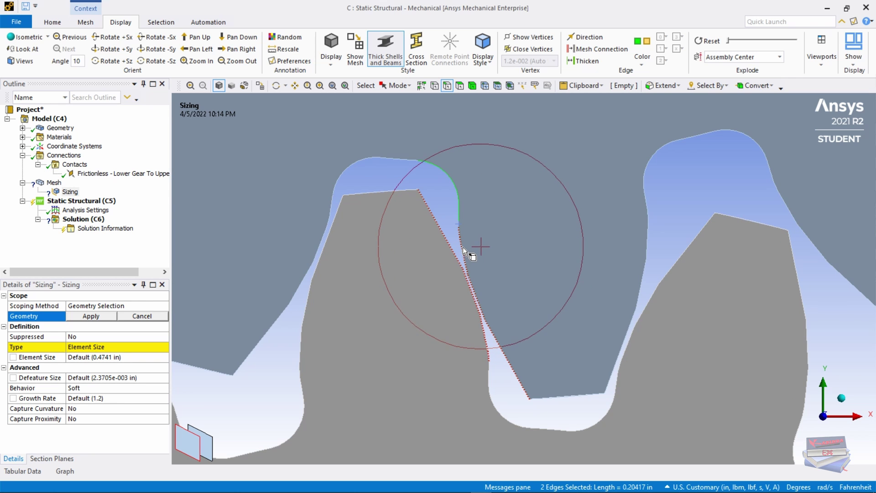
pyautogui.keyDown('ctrl'); pyautogui.click(463, 247); pyautogui.keyUp('ctrl')
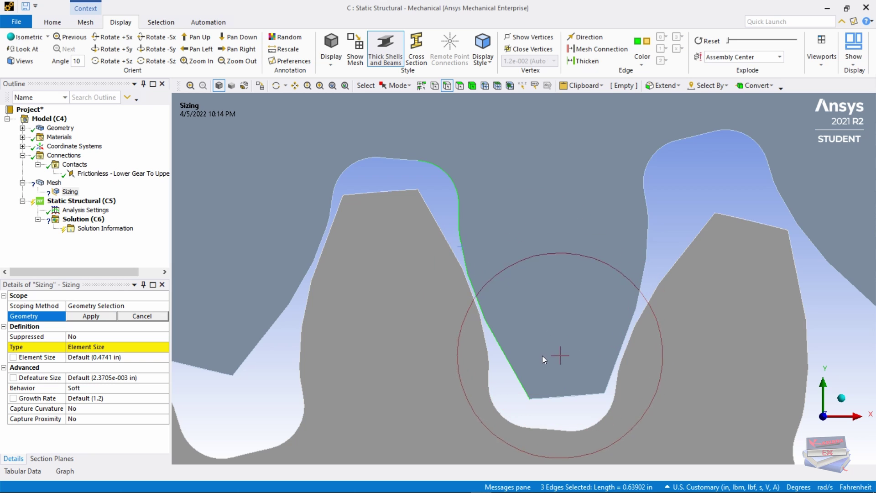
pyautogui.keyDown('ctrl'); pyautogui.click(498, 412); pyautogui.keyUp('ctrl')
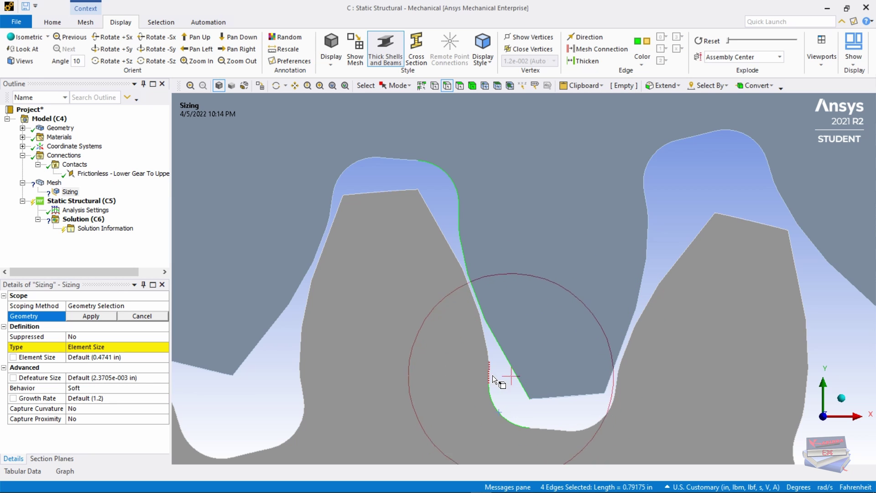
pyautogui.keyDown('ctrl'); pyautogui.click(485, 338); pyautogui.keyUp('ctrl')
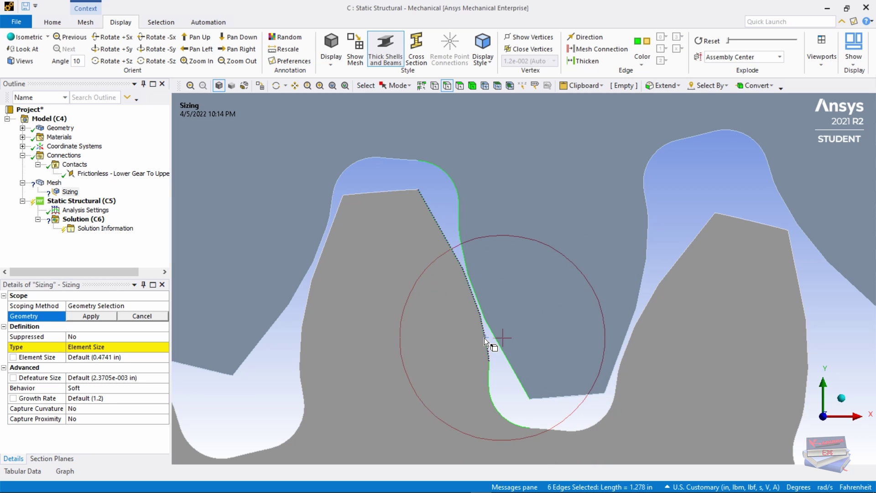
pyautogui.click(92, 318)
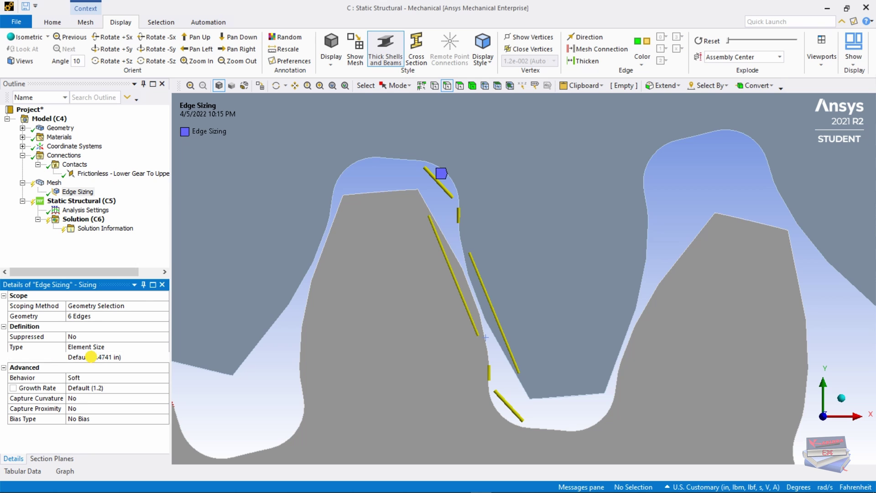
# - Set the edge sizing's element size to 0.01 in
pyautogui.click(94, 358)
pyautogui.write('0')
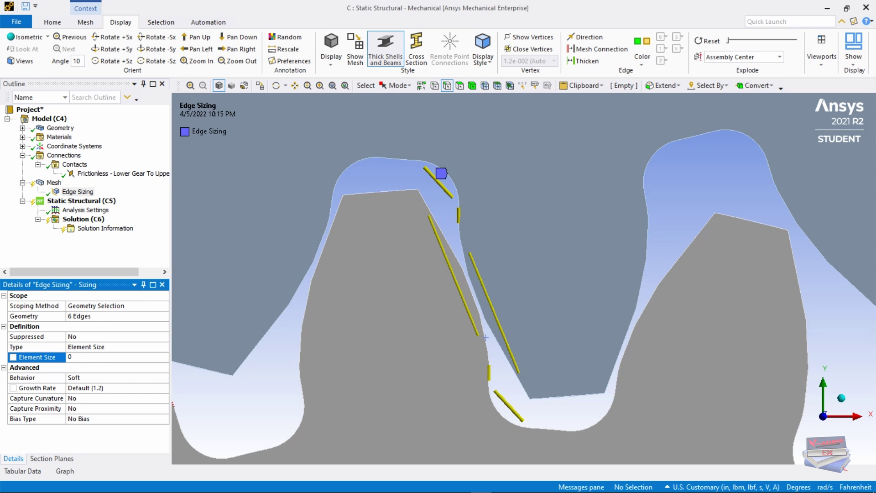
pyautogui.write('.01')
pyautogui.press('Return')
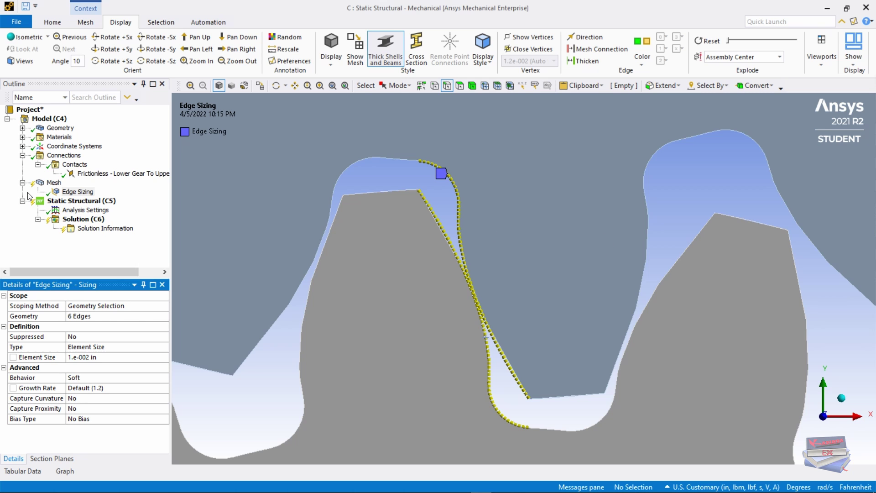
# - Generate the mesh separately on the Lower Gear and Upper Gear bodies, and display the refined mesh
pyautogui.click(23, 129)
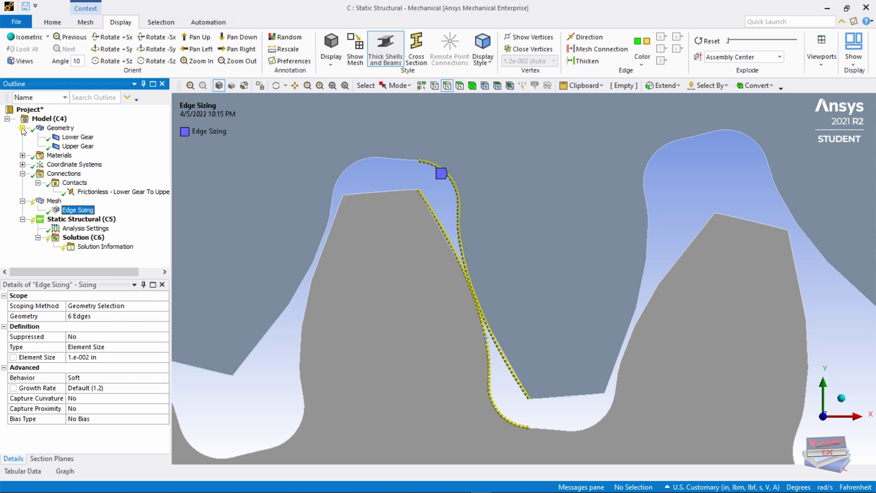
pyautogui.click(73, 139)
pyautogui.rightClick(73, 137)
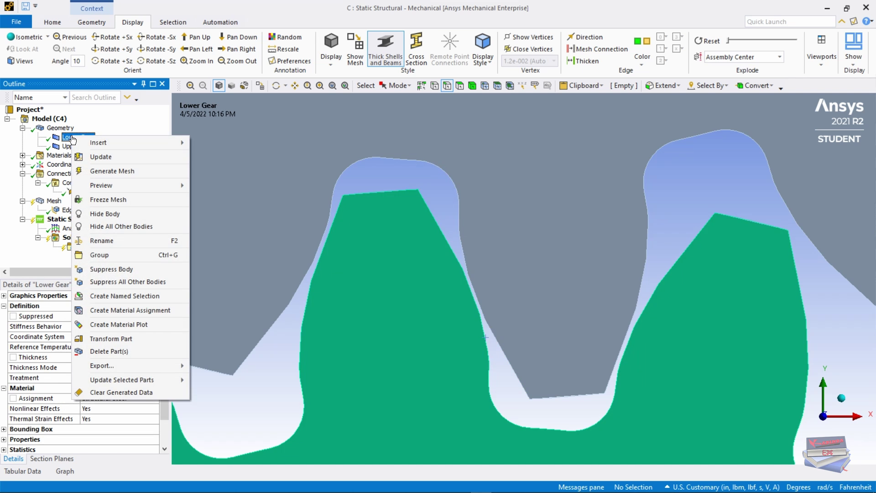
pyautogui.click(98, 171)
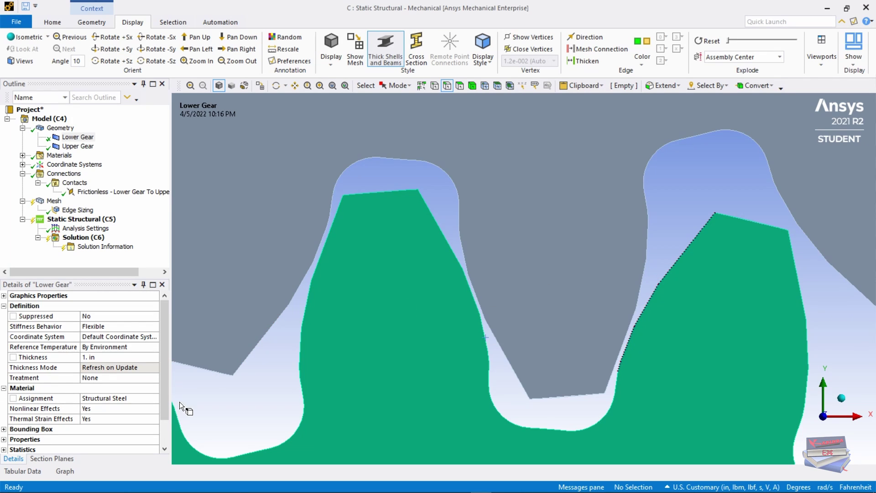
pyautogui.rightClick(72, 151)
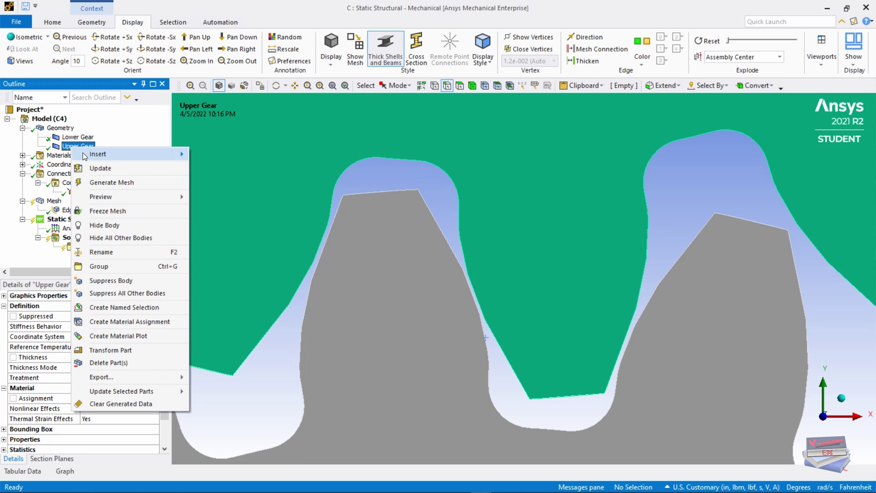
pyautogui.click(100, 183)
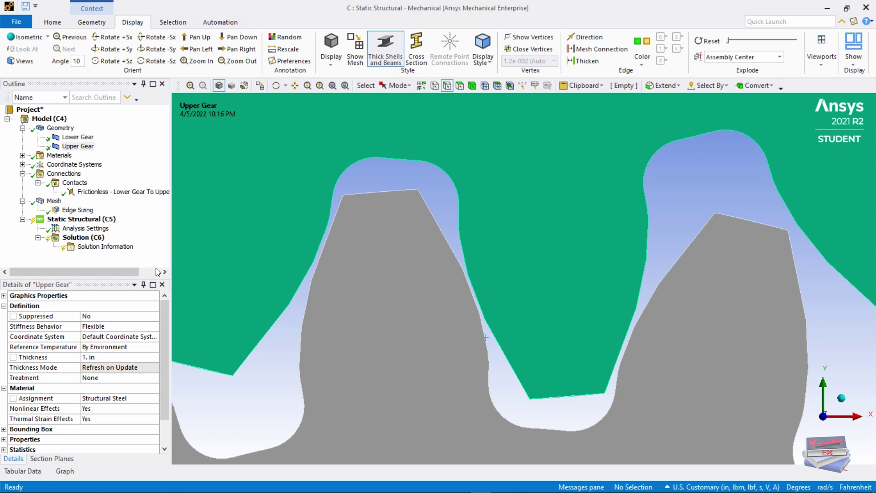
pyautogui.click(49, 201)
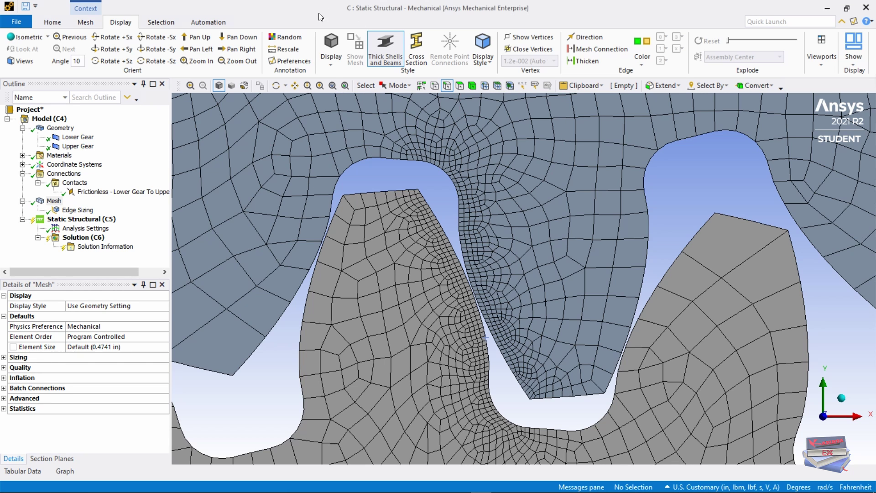
# - Add a Fixed Support to the static structural analysis, scoped to the lower gear's circular bore edge
pyautogui.click(332, 86)
pyautogui.scroll(3, 530, 315)
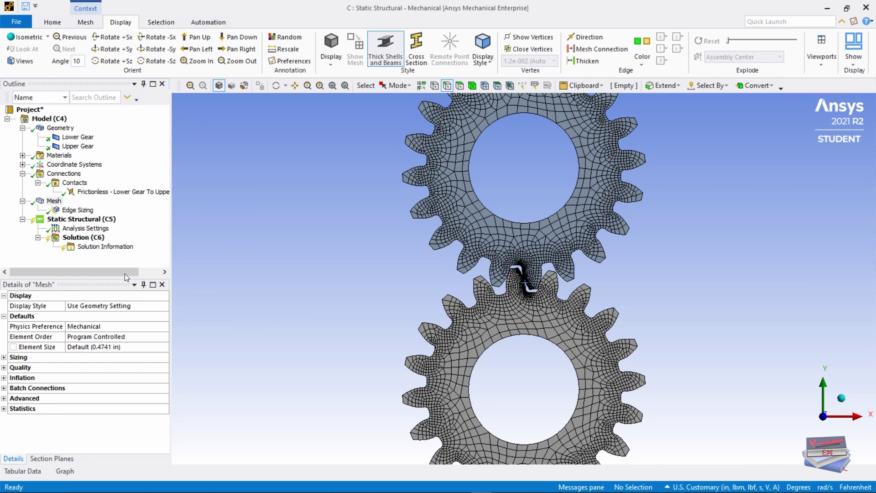
pyautogui.click(83, 221)
pyautogui.rightClick(82, 223)
pyautogui.moveTo(125, 225)
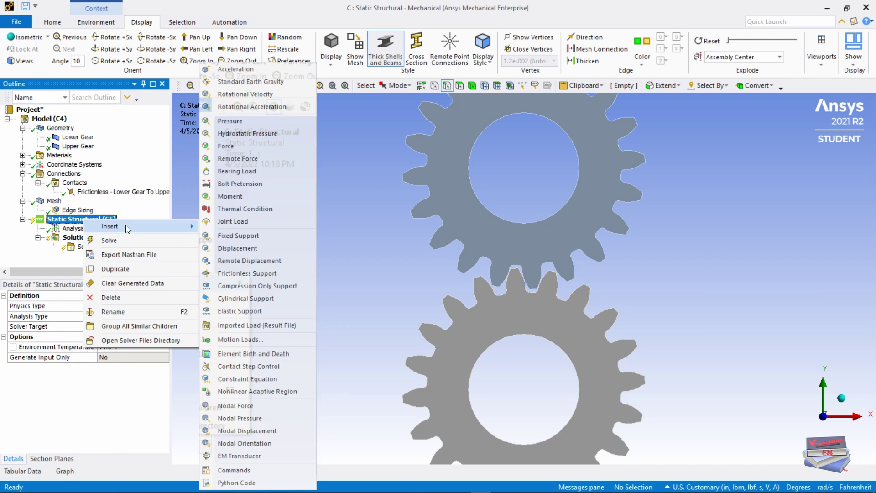
pyautogui.click(235, 237)
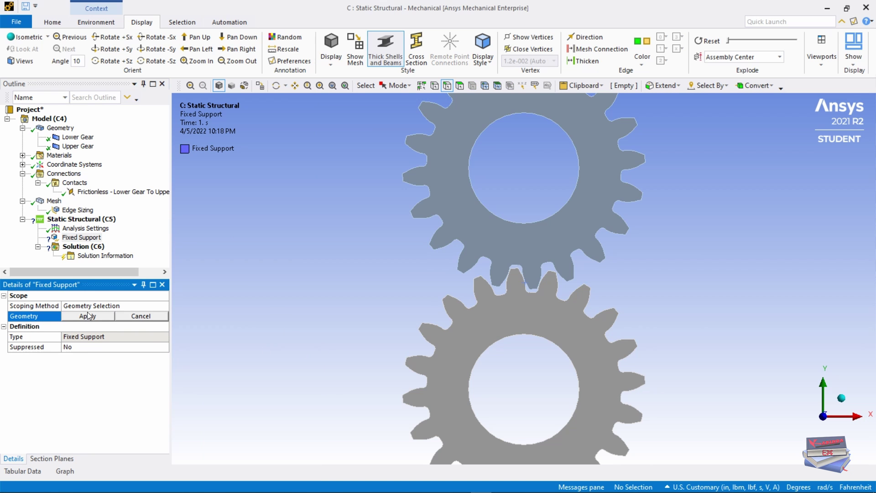
pyautogui.click(469, 386)
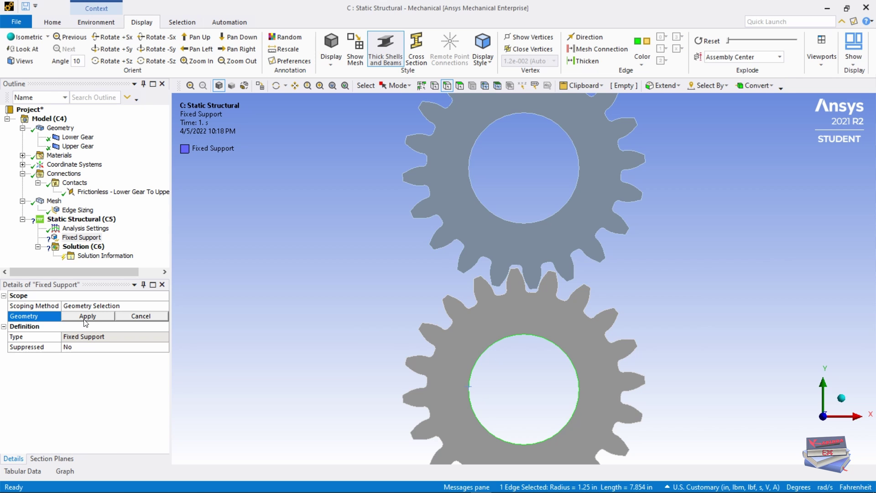
pyautogui.click(86, 317)
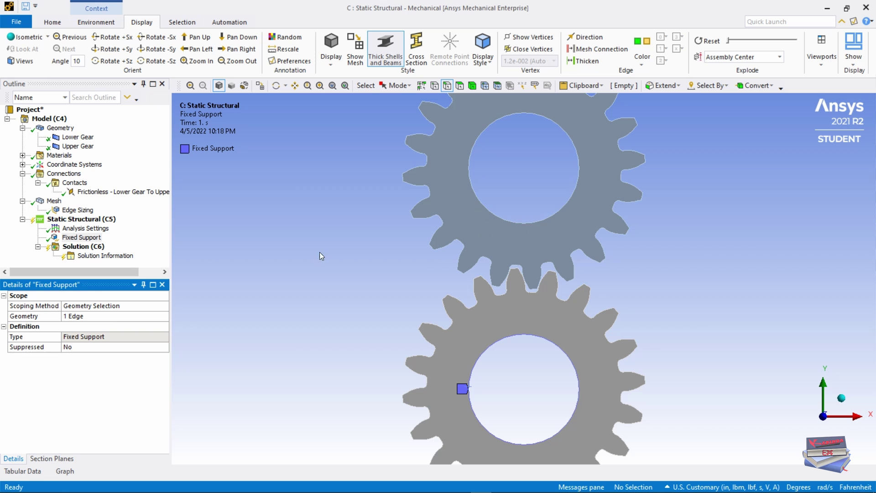
# - Add a Frictionless Support to the analysis, scoped to the upper gear's circular bore edge
pyautogui.rightClick(84, 222)
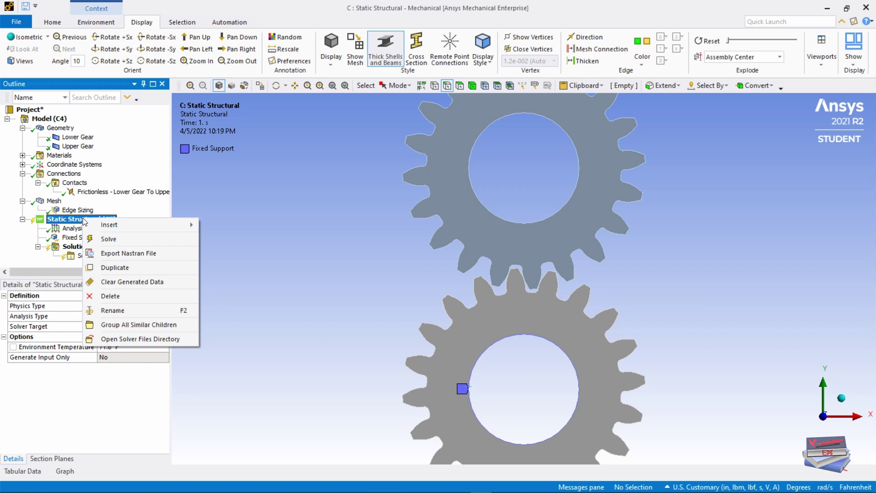
pyautogui.moveTo(133, 225)
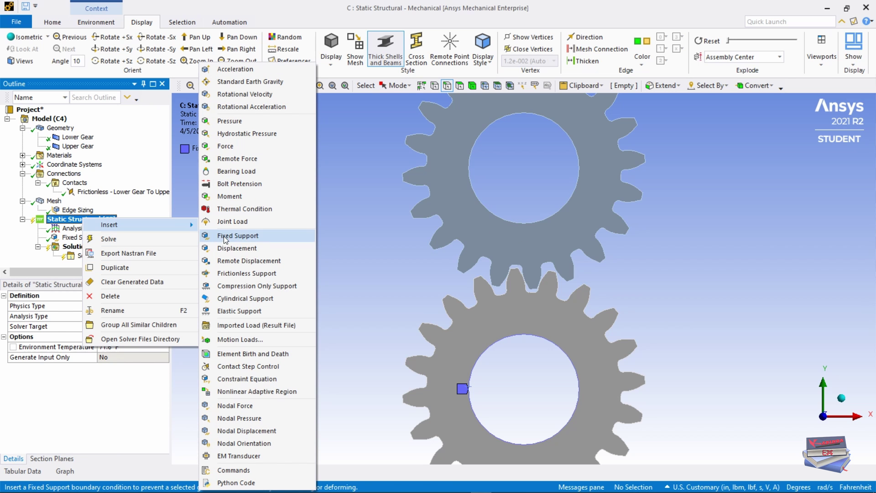
pyautogui.click(232, 274)
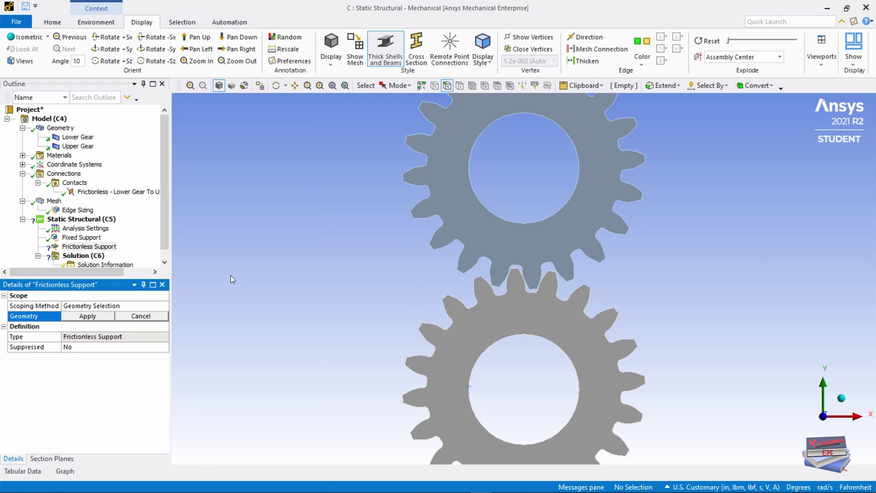
pyautogui.click(473, 152)
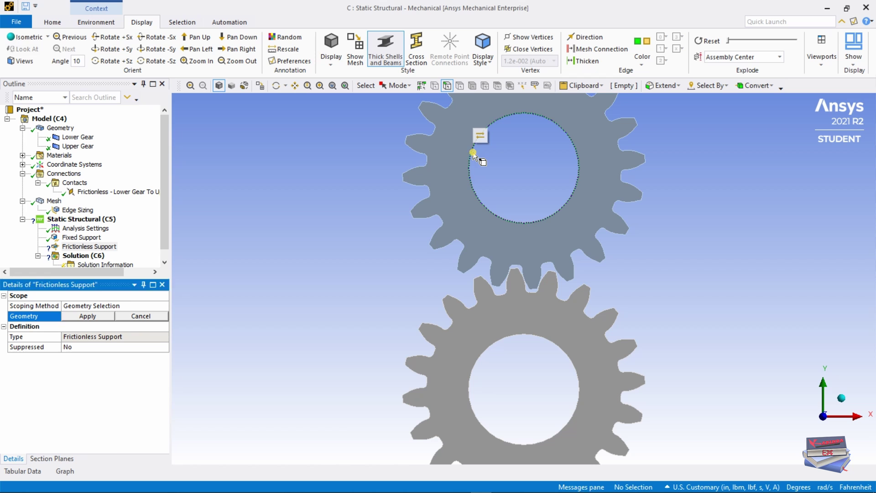
pyautogui.click(97, 315)
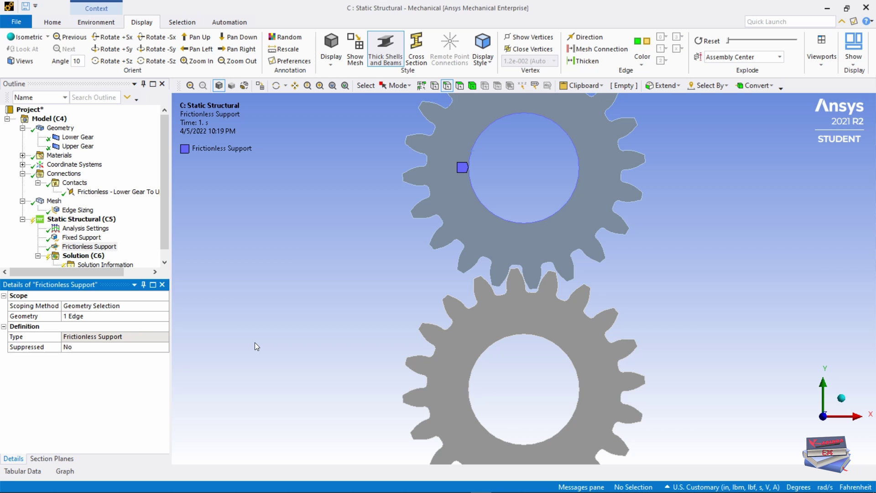
# - Add a Moment of -15000 lbf-in to the static structural analysis, scoped to the upper gear's circular bore edge
pyautogui.rightClick(82, 223)
pyautogui.moveTo(116, 226)
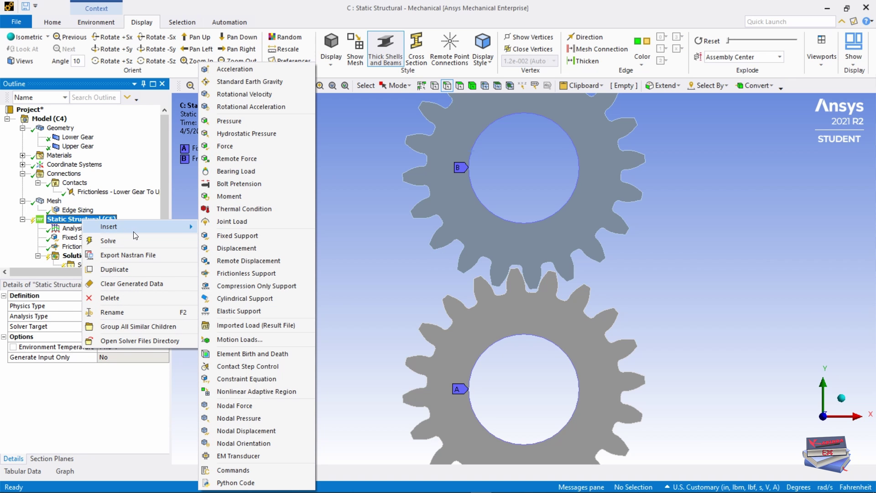
pyautogui.click(228, 196)
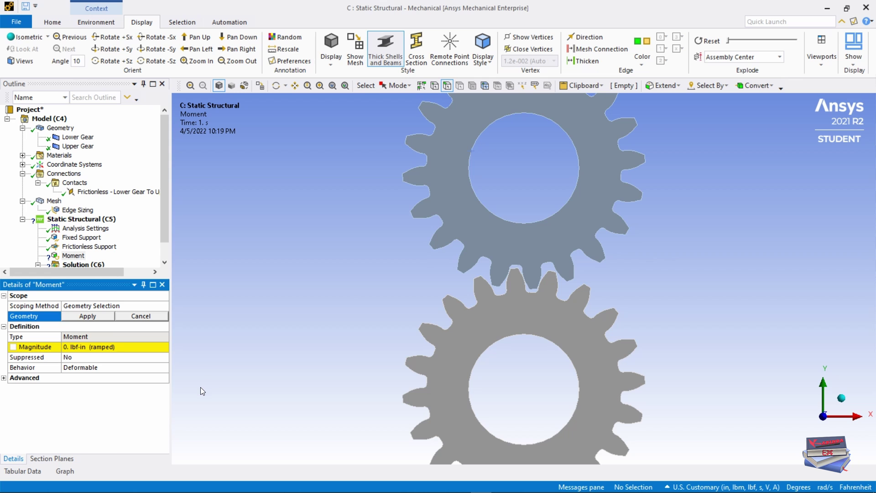
pyautogui.click(476, 193)
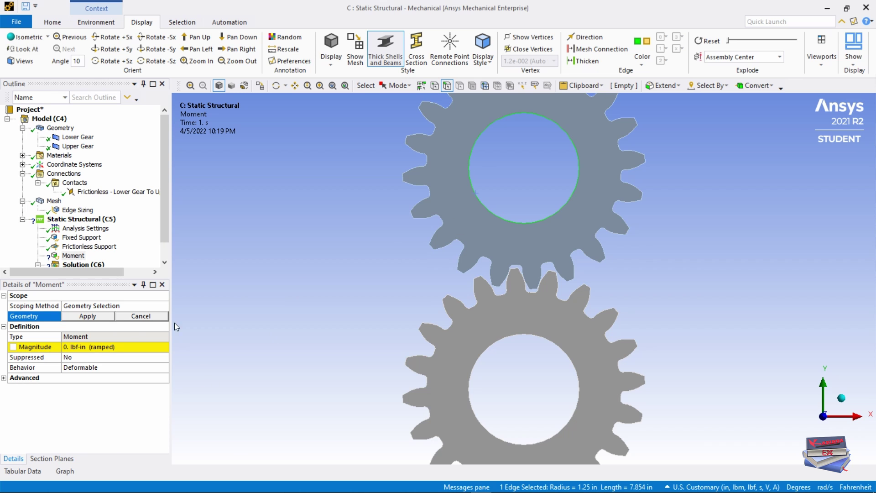
pyautogui.click(97, 316)
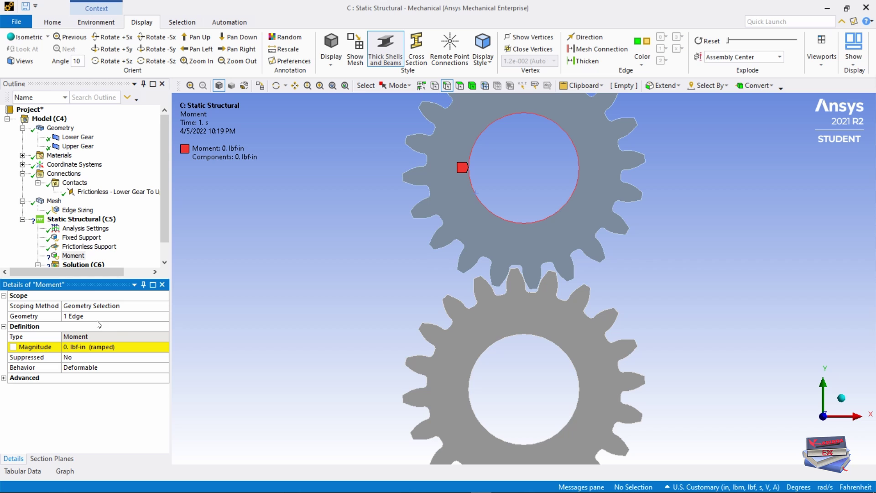
pyautogui.click(92, 348)
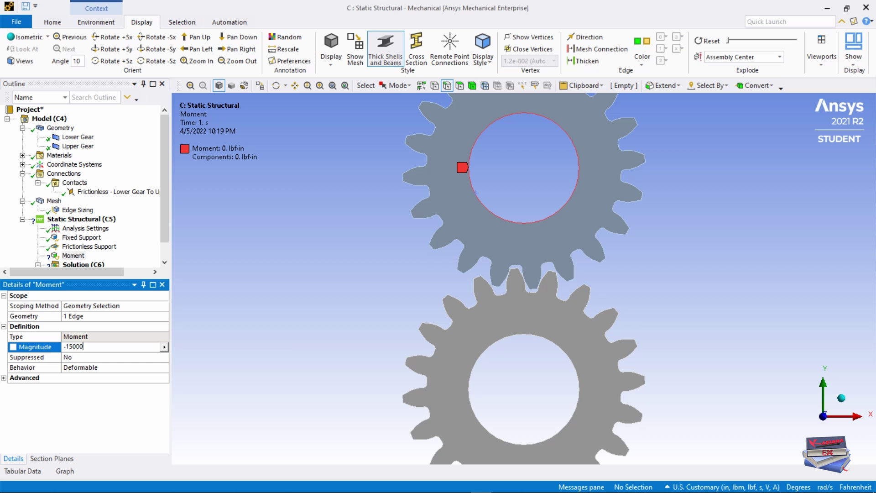
pyautogui.press('Return')
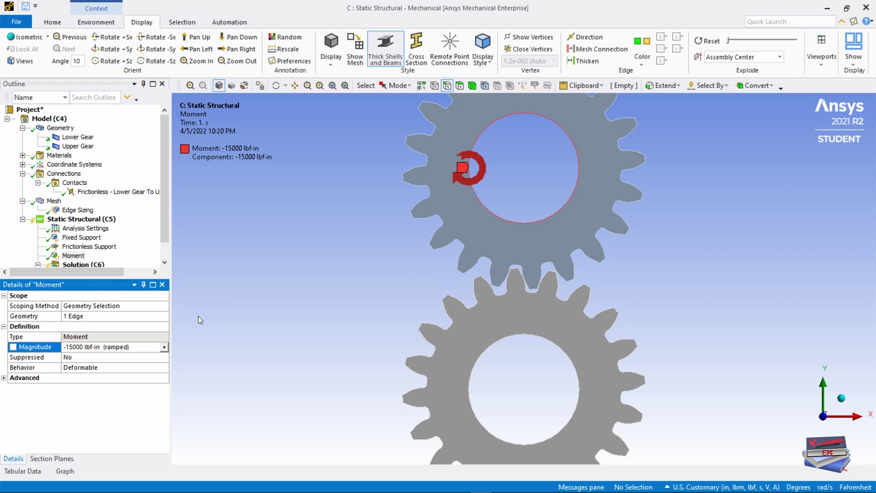
# - Add an Equivalent (von-Mises) stress result to the solution and solve the analysis
pyautogui.click(166, 142)
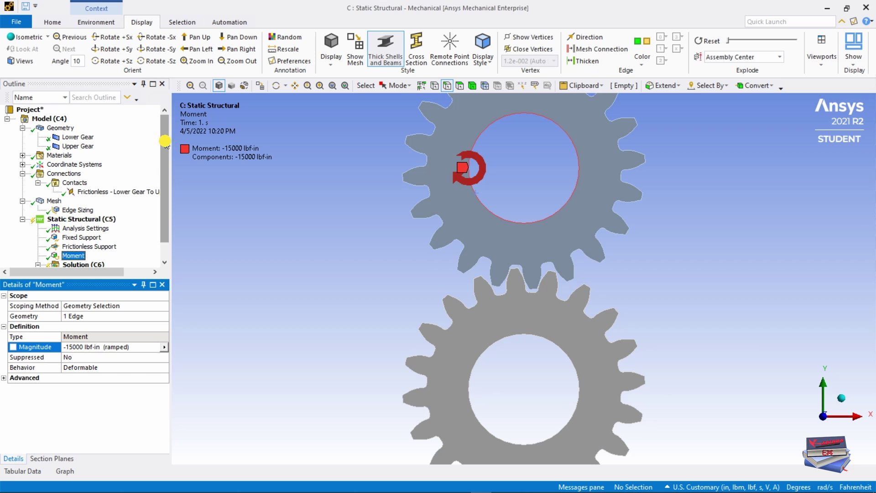
pyautogui.moveTo(165, 142); pyautogui.dragTo(163, 179)
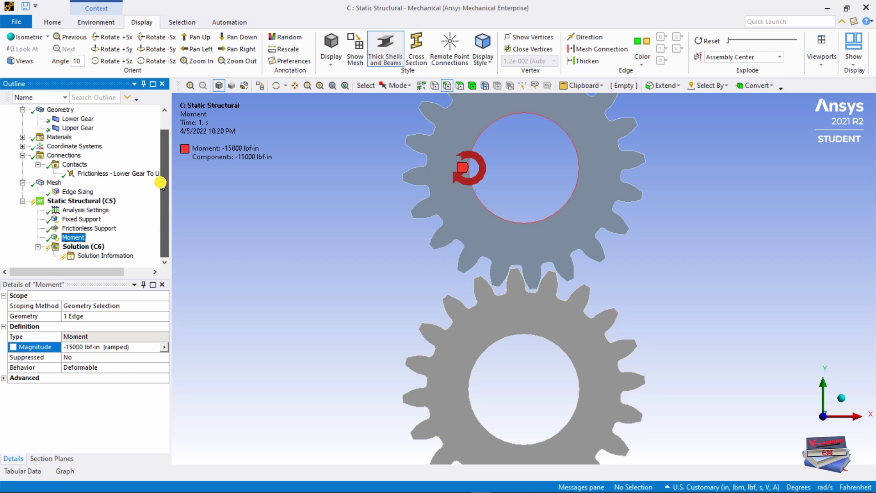
pyautogui.click(82, 248)
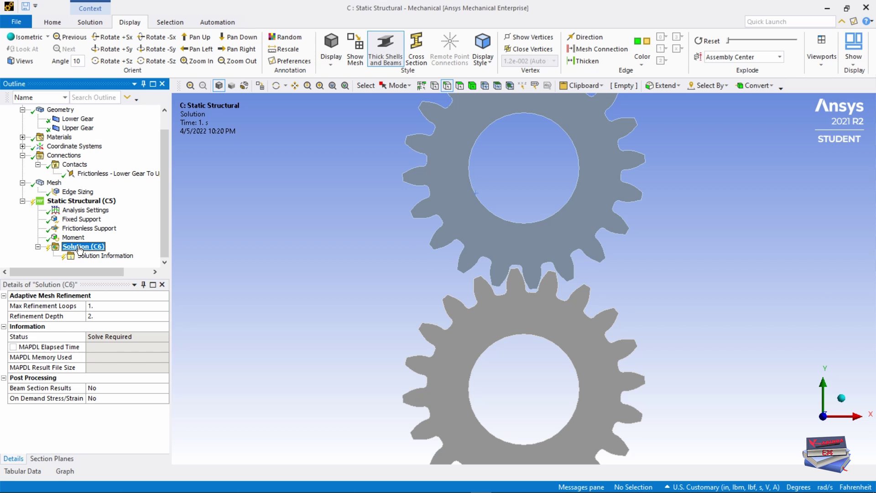
pyautogui.rightClick(80, 250)
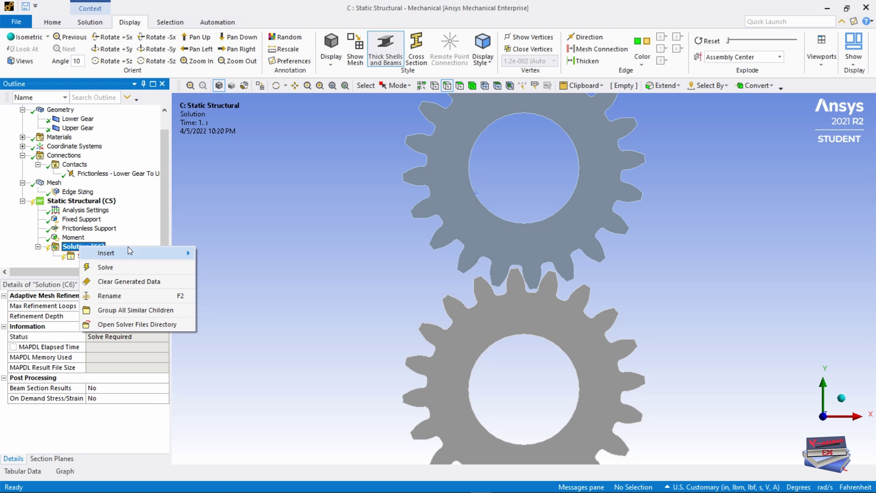
pyautogui.moveTo(131, 252)
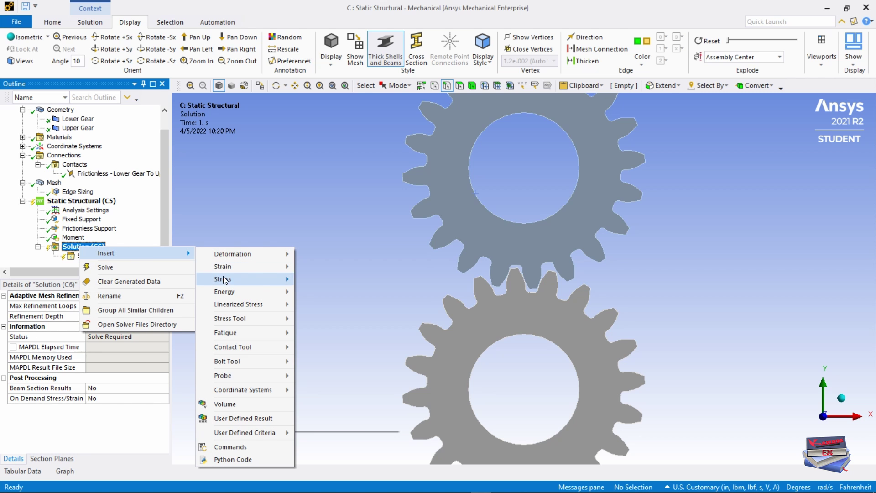
pyautogui.moveTo(226, 280)
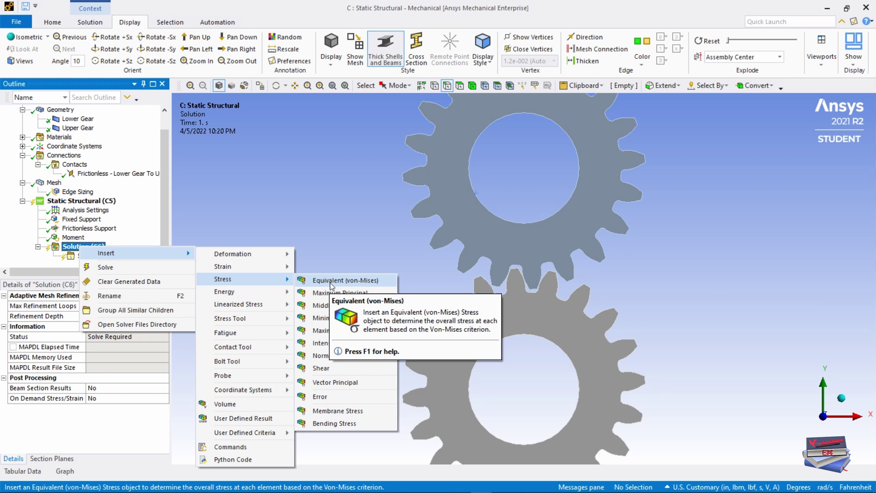
pyautogui.click(332, 281)
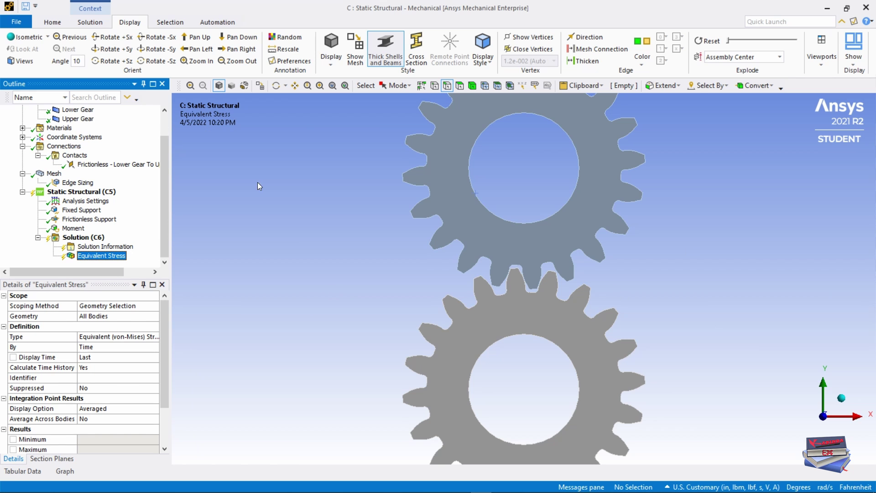
pyautogui.rightClick(105, 261)
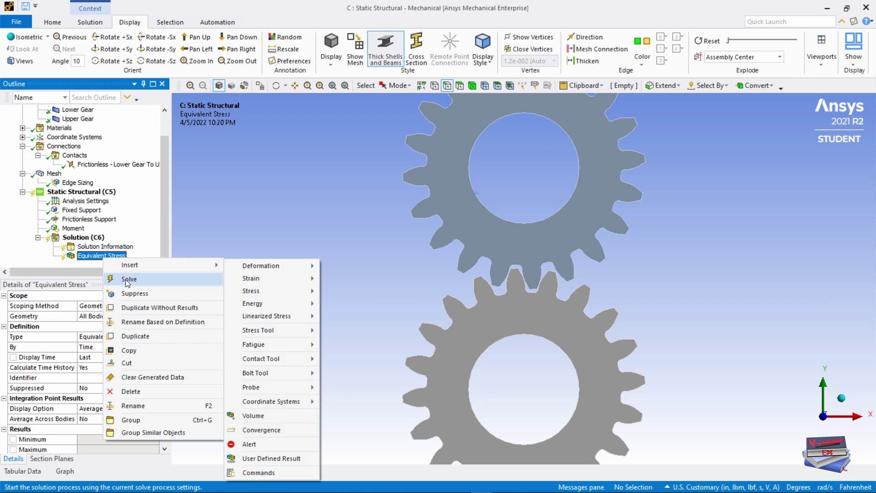
pyautogui.click(127, 281)
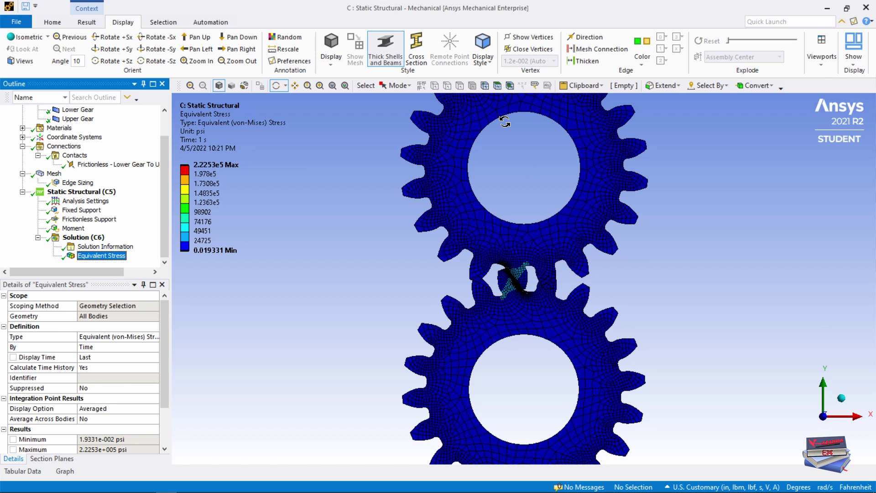
# - Set the equivalent stress result's deformation scale to 1.0 (True Scale), with the meshing teeth in close-up
pyautogui.click(319, 86)
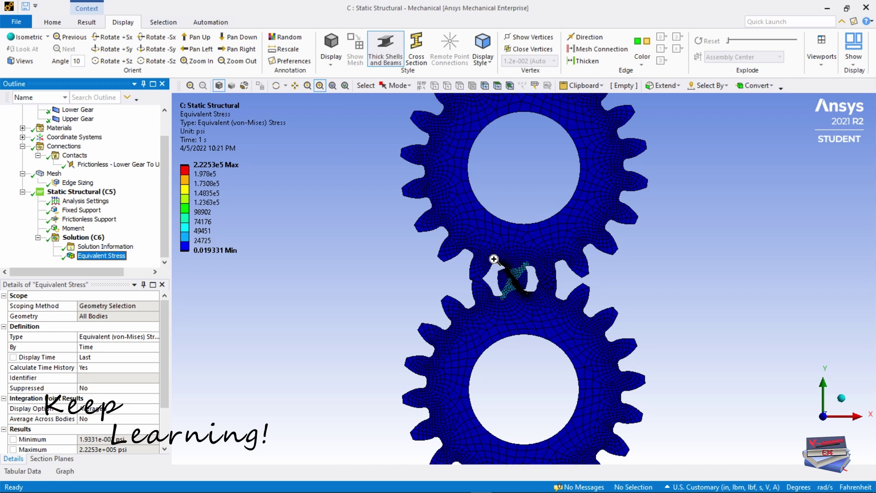
pyautogui.moveTo(489, 244); pyautogui.dragTo(550, 308)
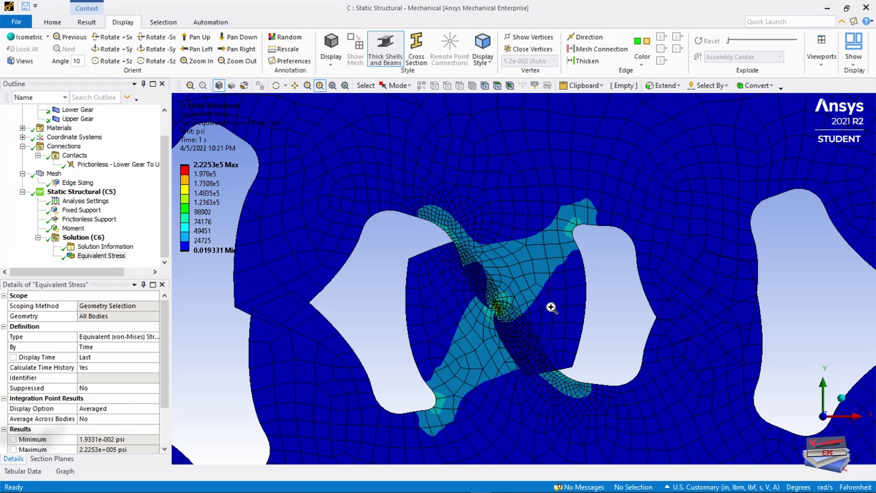
pyautogui.moveTo(359, 177); pyautogui.dragTo(651, 431)
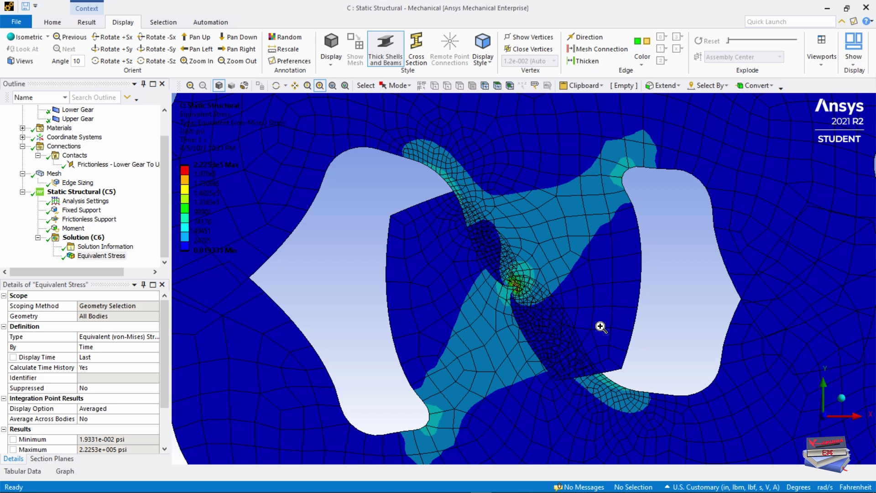
pyautogui.click(85, 23)
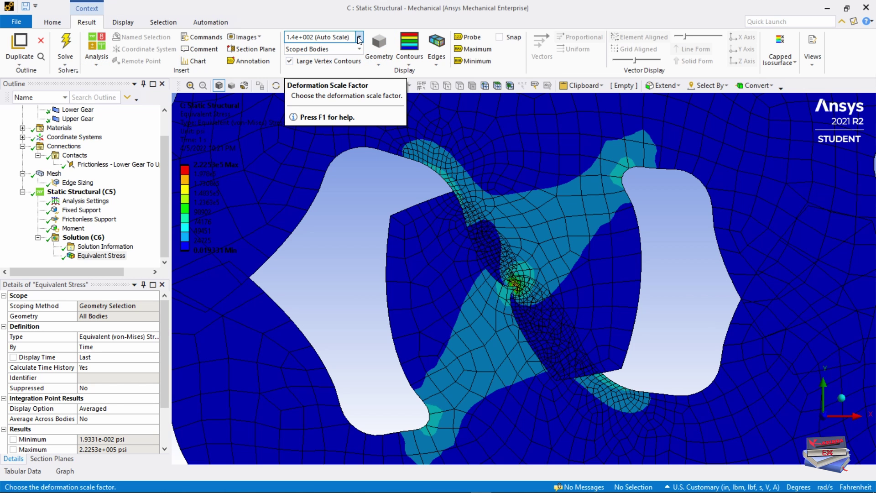
pyautogui.click(359, 37)
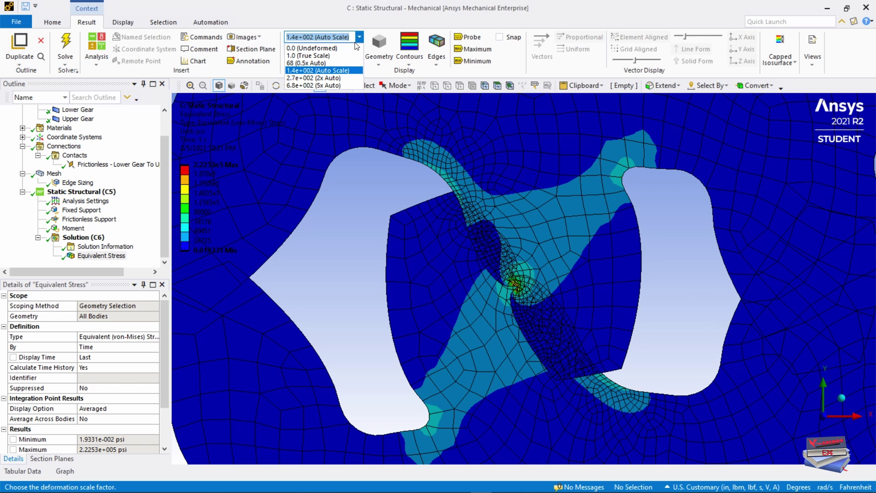
pyautogui.click(324, 56)
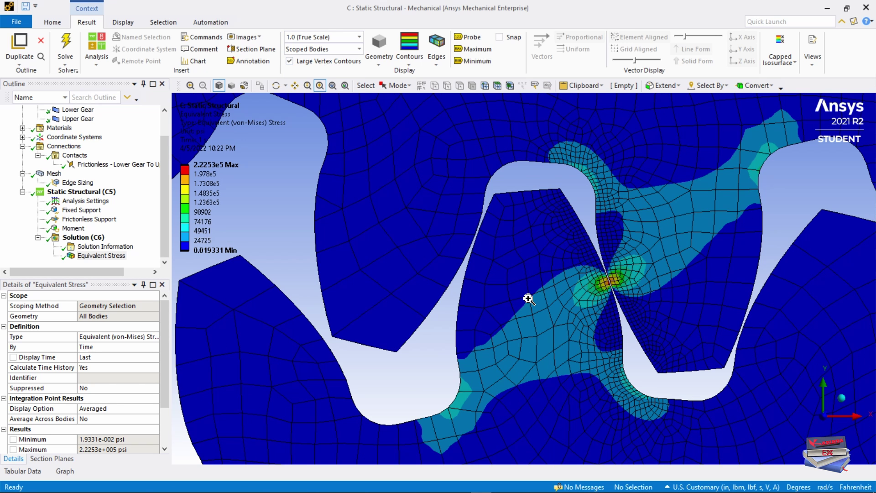
# - Display the stress contours around the tooth contact with the No WireFrame edge option
pyautogui.scroll(3, 607, 292)
pyautogui.moveTo(357, 113); pyautogui.dragTo(747, 429)
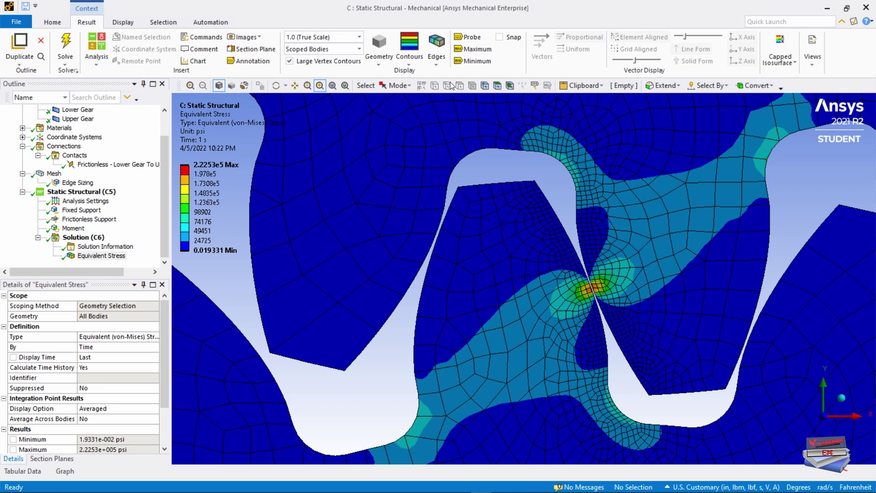
pyautogui.click(434, 64)
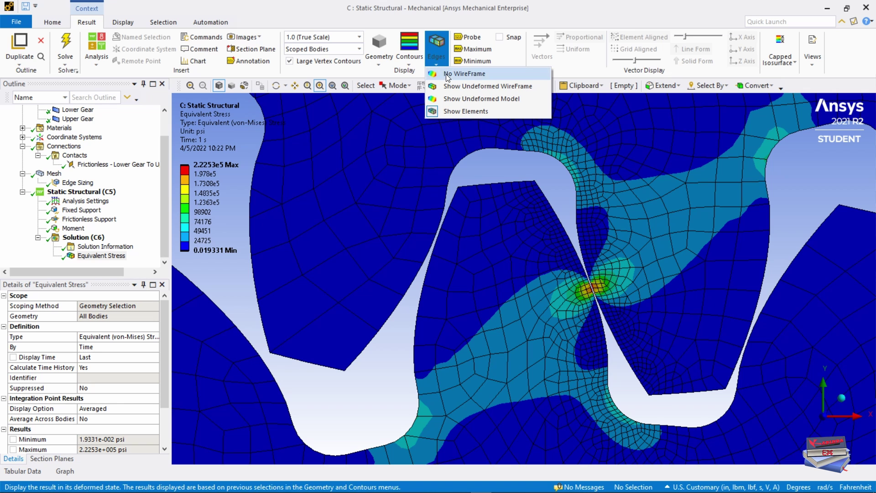
pyautogui.click(447, 75)
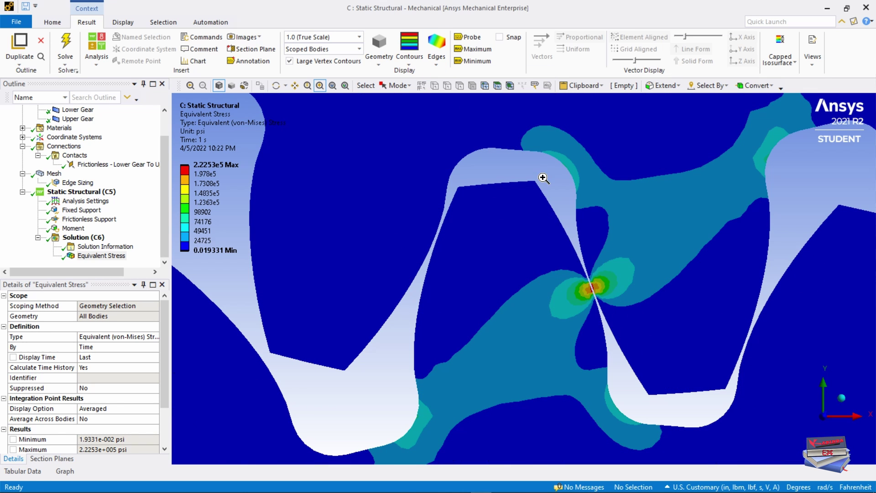
# - Probe the equivalent stress at the tooth contact point and along the tooth root fillets
pyautogui.click(467, 36)
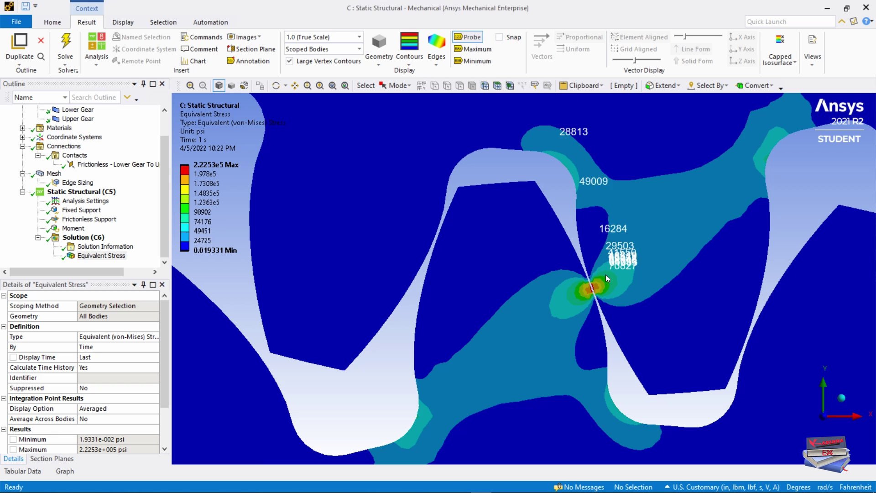
pyautogui.scroll(5, 590, 306)
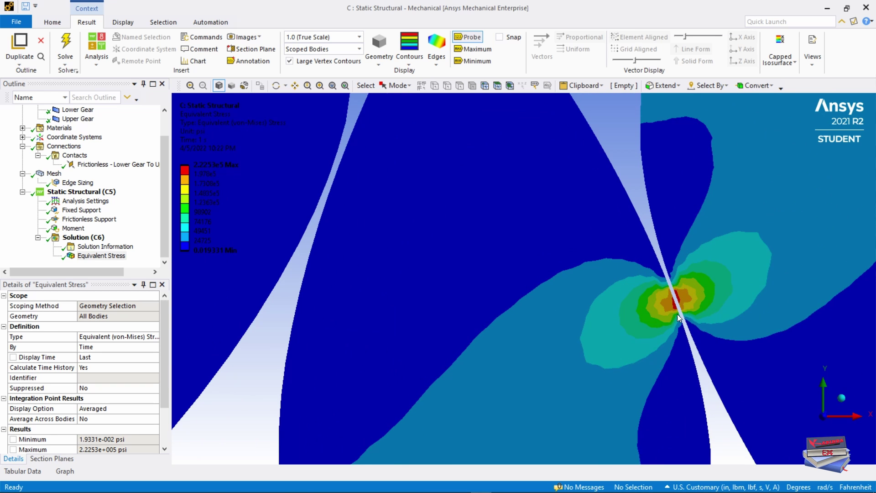
pyautogui.scroll(2, 705, 314)
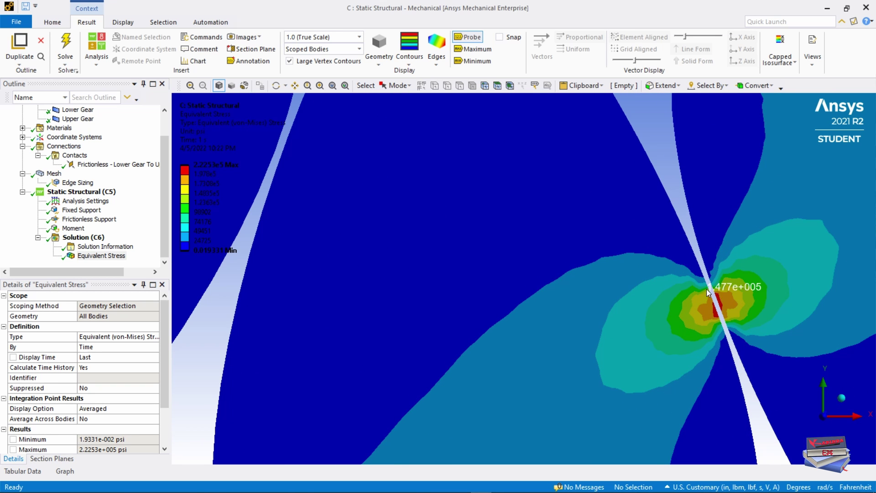
pyautogui.keyDown('ctrl'); pyautogui.moveTo(707, 289); pyautogui.dragTo(484, 278, button='middle'); pyautogui.keyUp('ctrl')
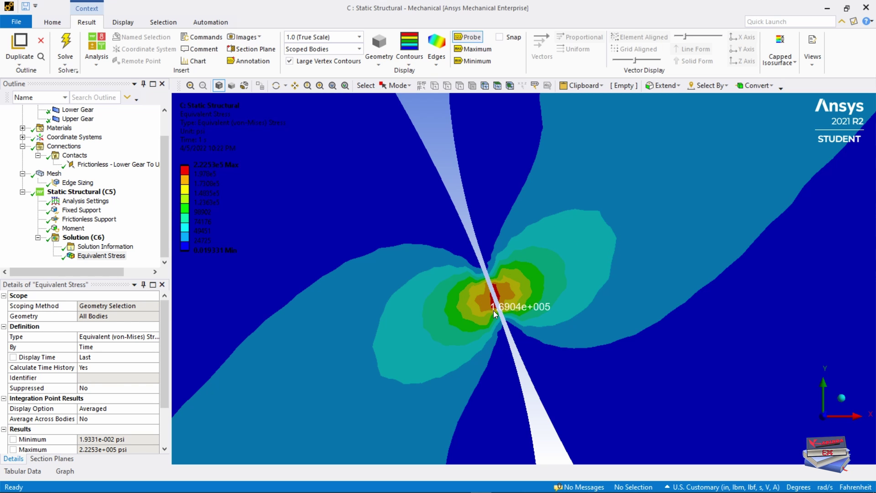
pyautogui.scroll(-5, 517, 182)
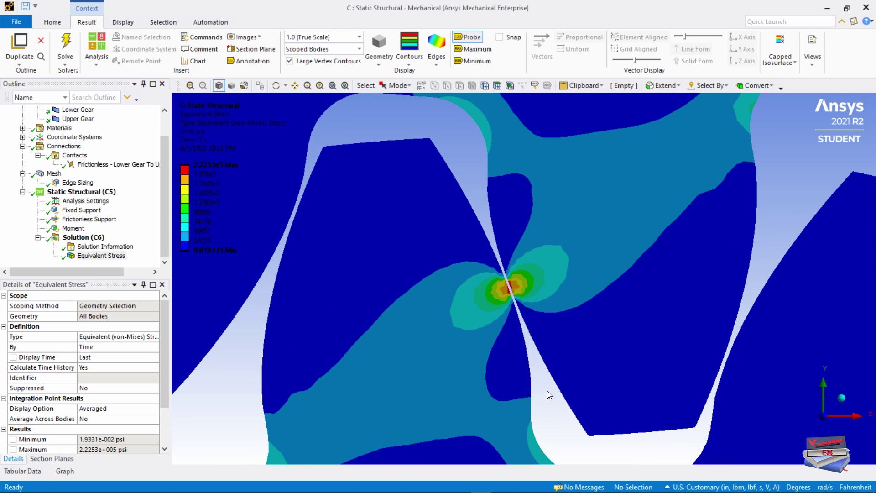
pyautogui.keyDown('ctrl'); pyautogui.moveTo(547, 396); pyautogui.dragTo(552, 358, button='middle'); pyautogui.keyUp('ctrl')
pyautogui.scroll(5, 552, 358)
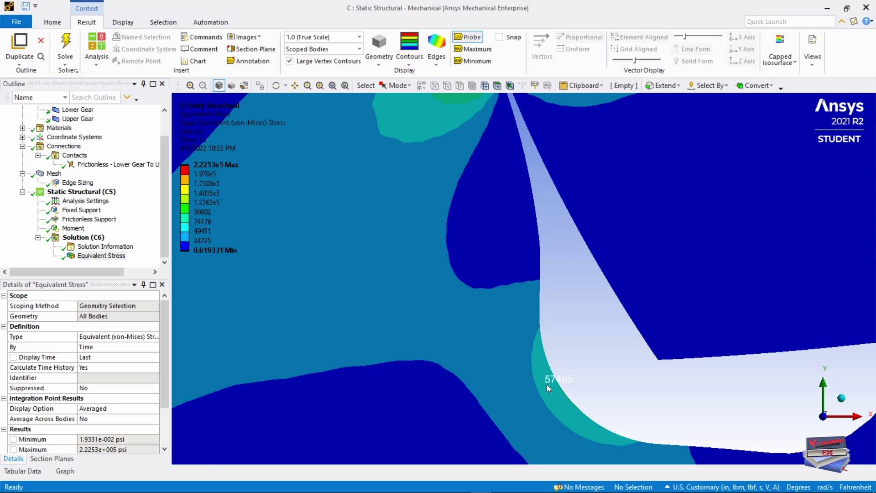
pyautogui.scroll(-4, 547, 386)
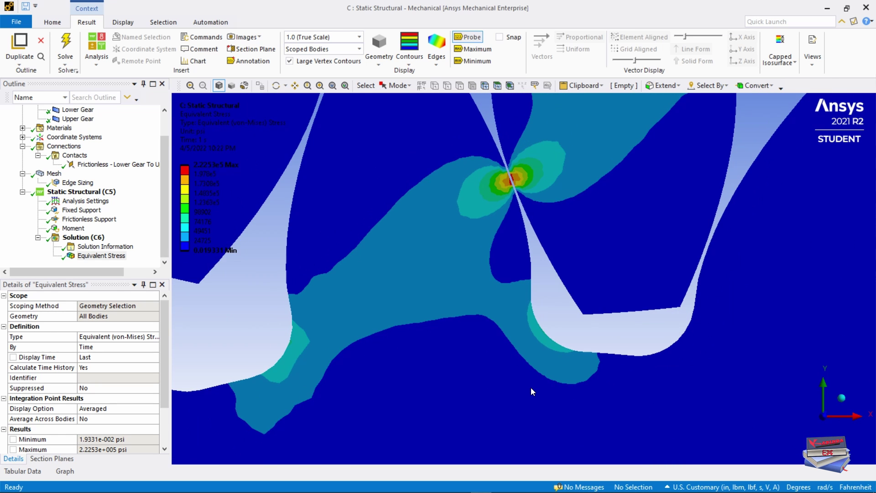
pyautogui.scroll(-1, 530, 388)
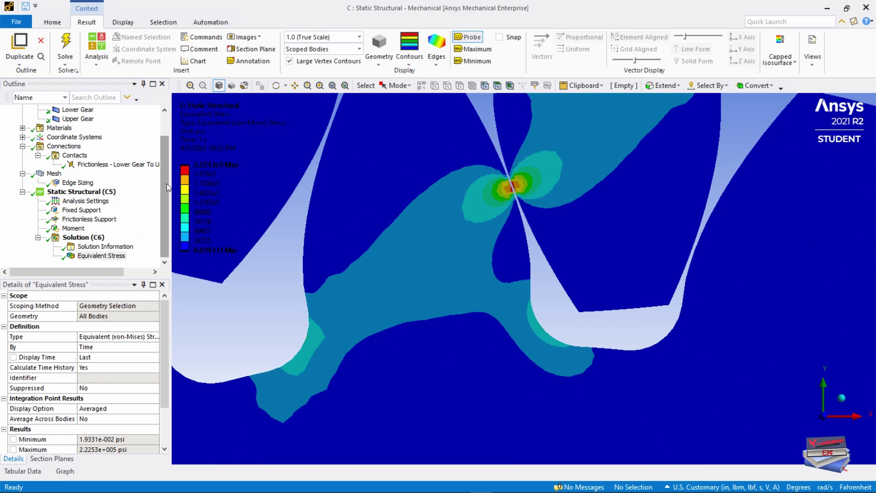
# - Review the fixed support, frictionless support and moment on the whole gear pair, ending on the equivalent stress result
pyautogui.click(81, 210)
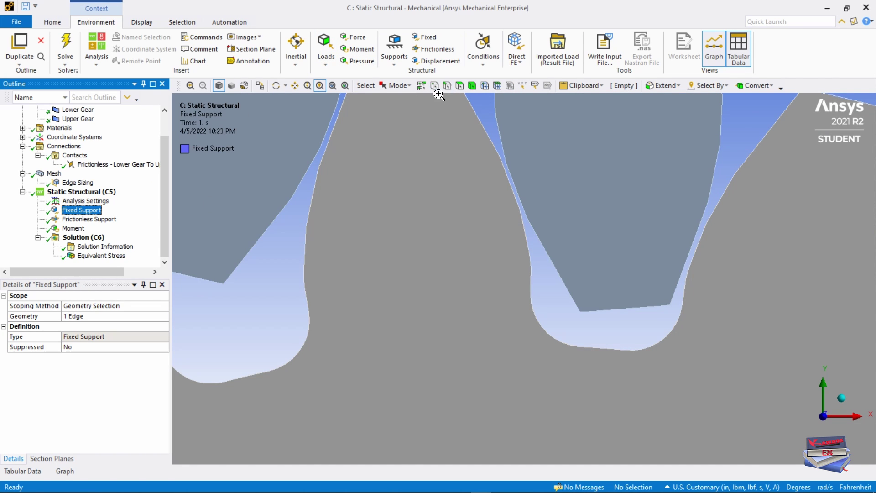
pyautogui.click(332, 86)
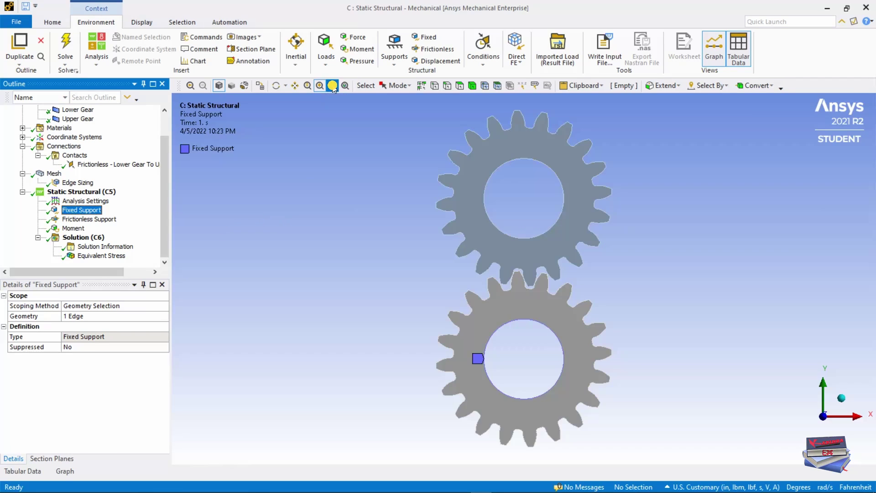
pyautogui.click(84, 220)
pyautogui.click(80, 229)
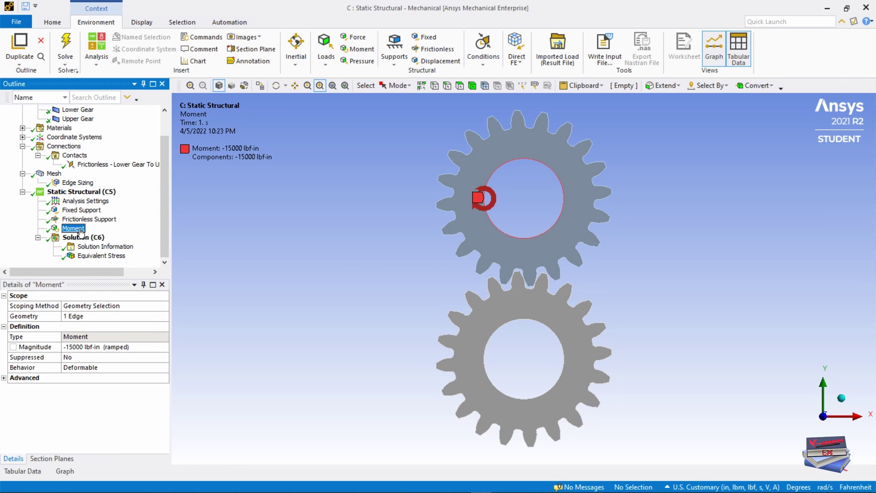
pyautogui.click(96, 256)
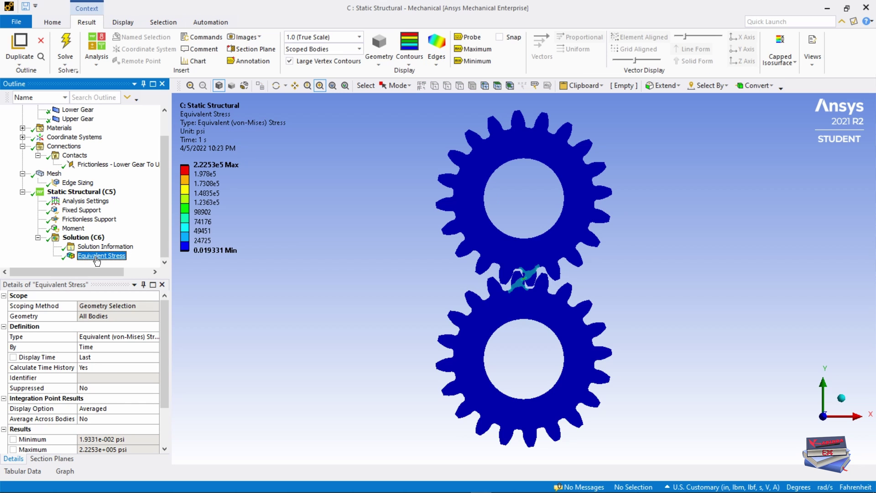
pyautogui.click(411, 272)
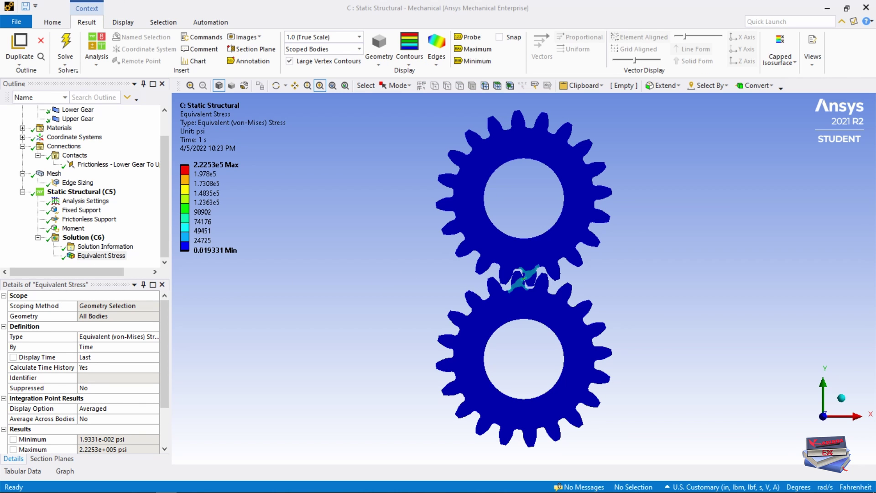